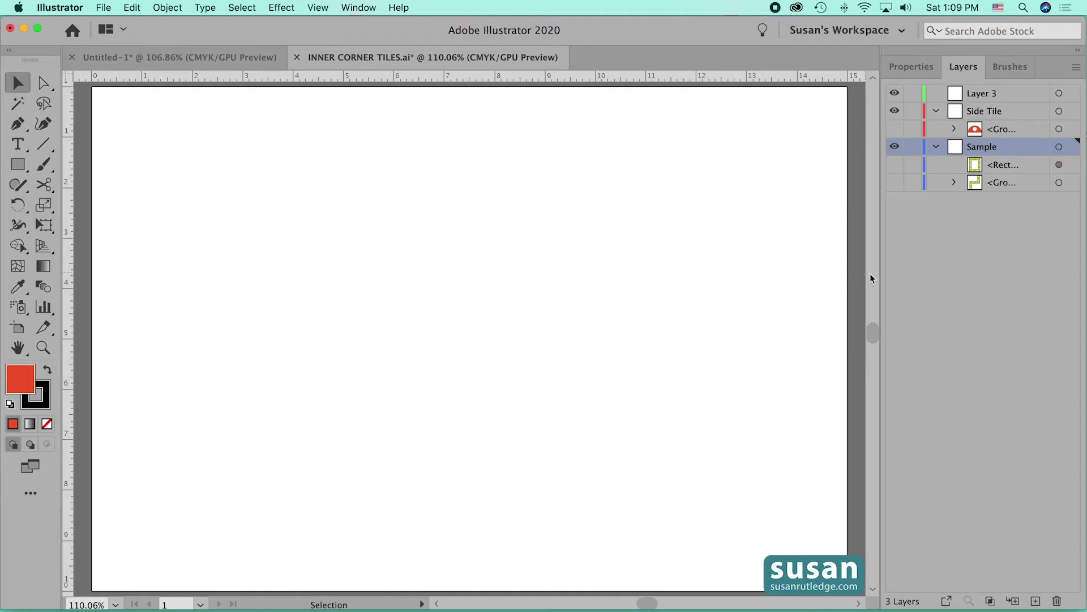
Examine the two Sample layer diagrams one after the other to see where the outer corner, side and inner corner tiles sit.
{"action": "left_click", "coordinate": [895, 165]}
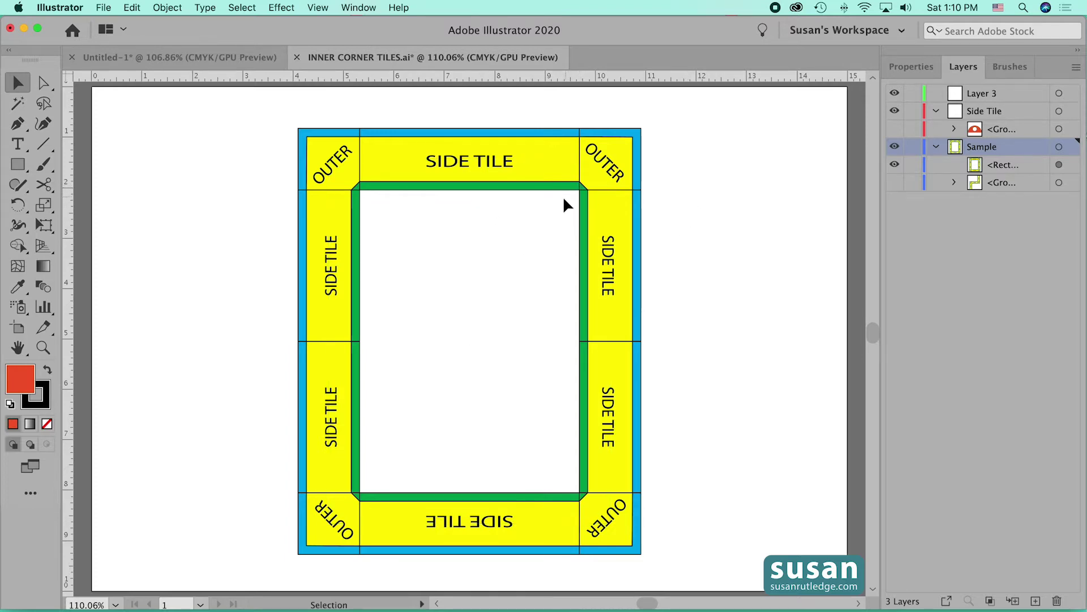
{"action": "left_click", "coordinate": [895, 170]}
{"action": "left_click", "coordinate": [895, 182]}
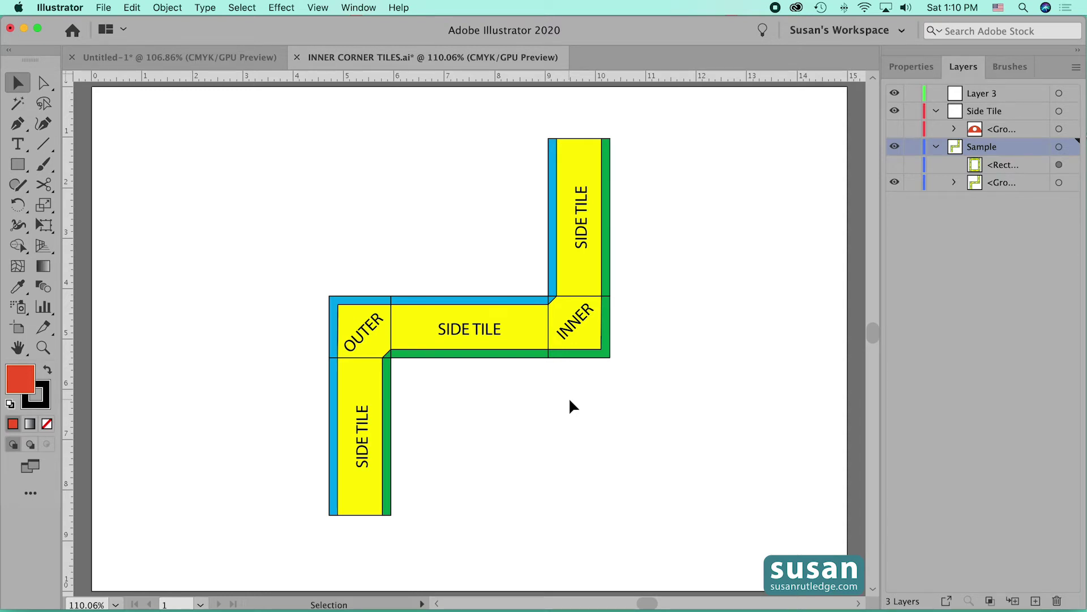
{"action": "left_click", "coordinate": [895, 182]}
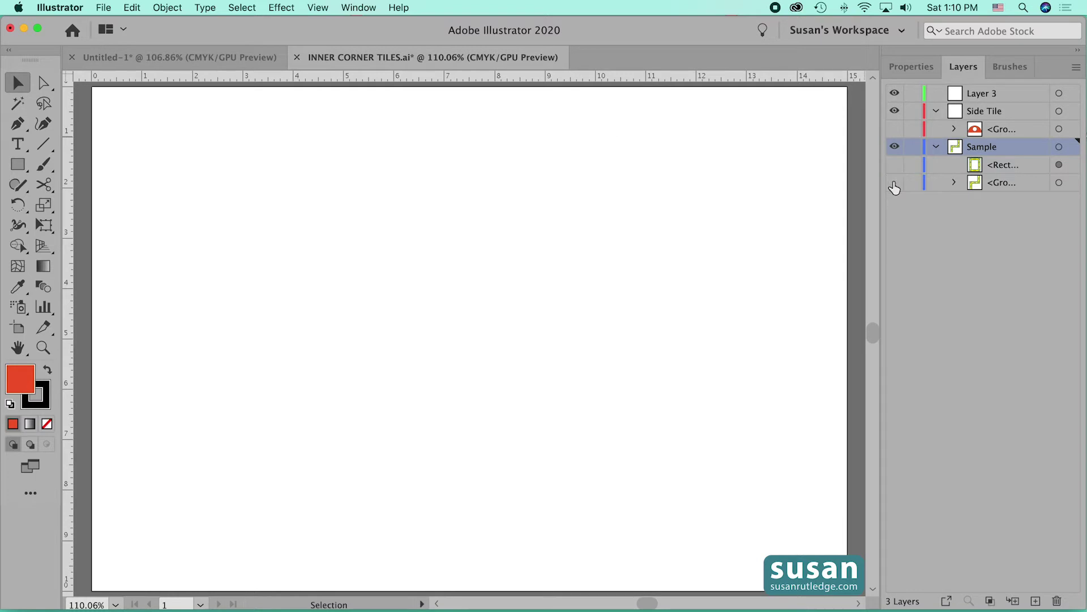
Show the orange half-circle group on the Side Tile layer and make it a pattern brush named Orange Half Circle.
{"action": "left_click", "coordinate": [895, 130]}
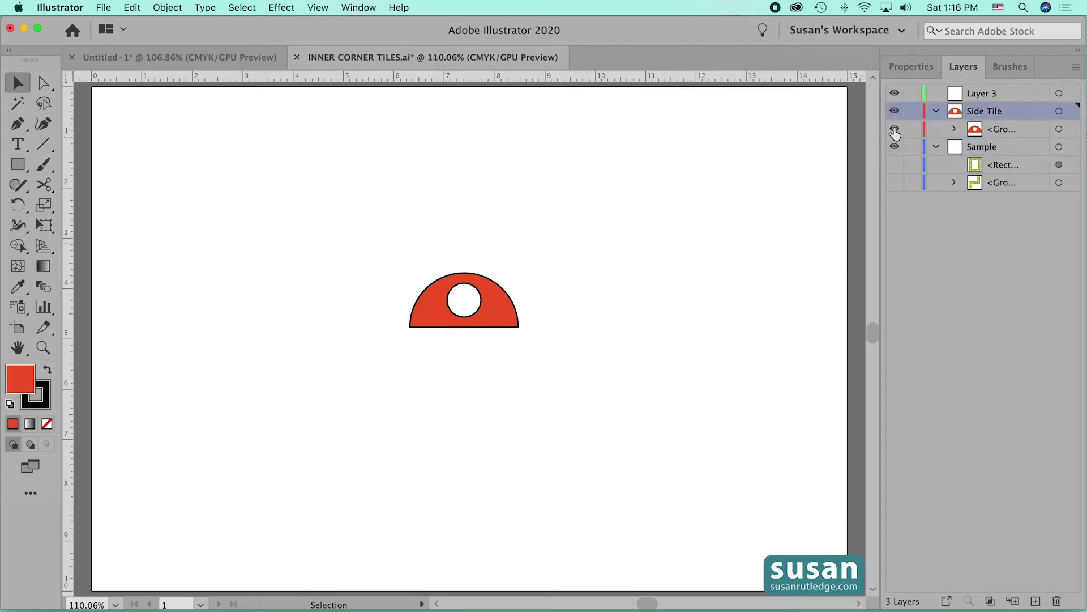
{"action": "left_click", "coordinate": [1012, 68]}
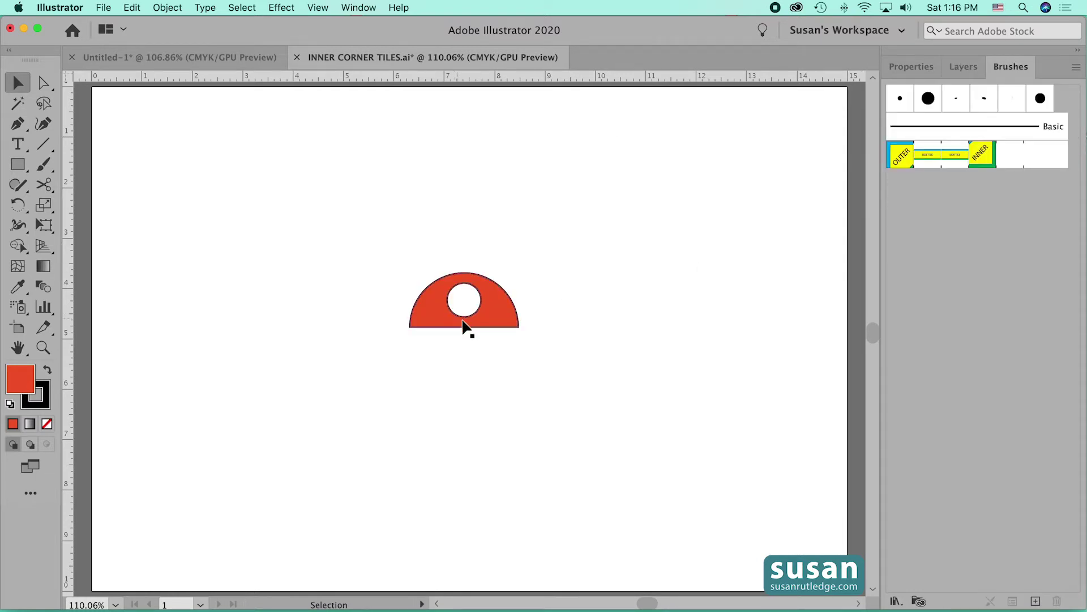
{"action": "left_click", "coordinate": [484, 322]}
{"action": "mouse_move", "coordinate": [485, 323]}
{"action": "left_mouse_down"}
{"action": "mouse_move", "coordinate": [782, 243]}
{"action": "mouse_move", "coordinate": [925, 191]}
{"action": "left_mouse_up"}
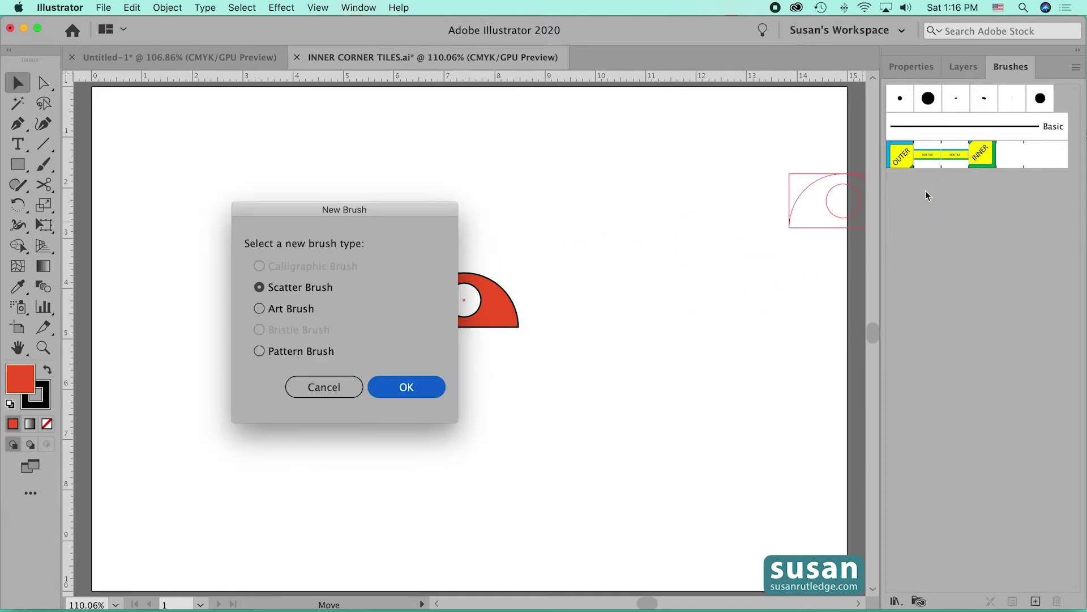
{"action": "left_click", "coordinate": [260, 351]}
{"action": "left_click", "coordinate": [396, 388]}
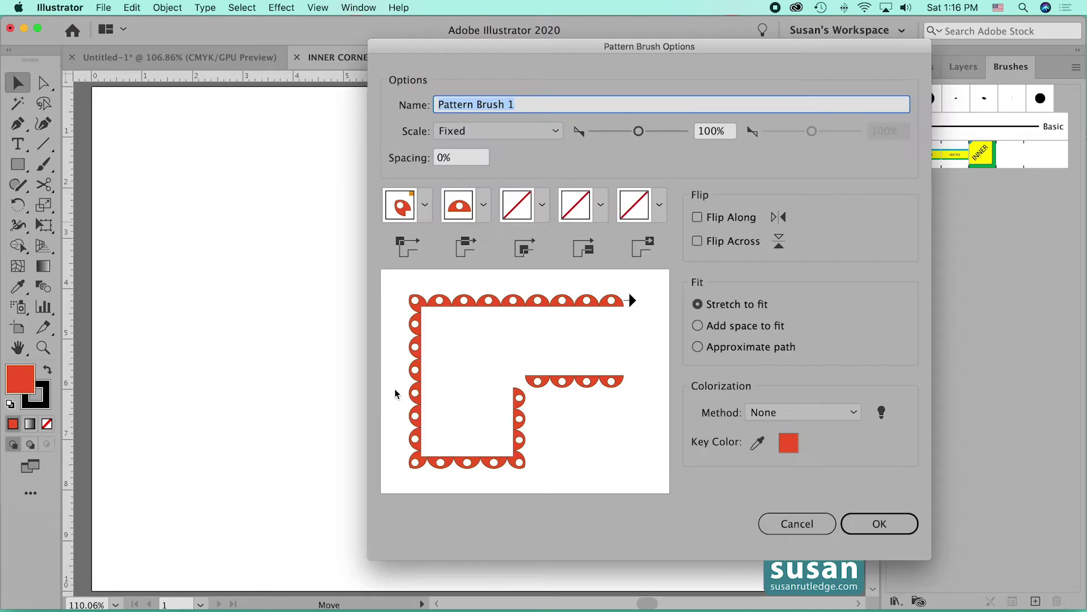
{"action": "type", "text": "Orange Half Circle"}
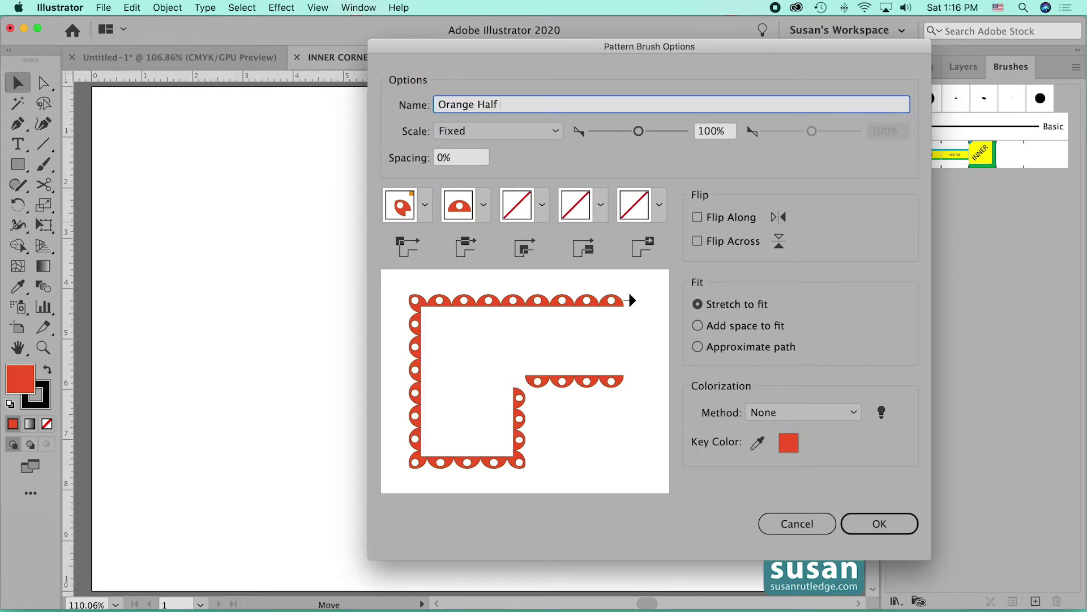
{"action": "left_click", "coordinate": [882, 526]}
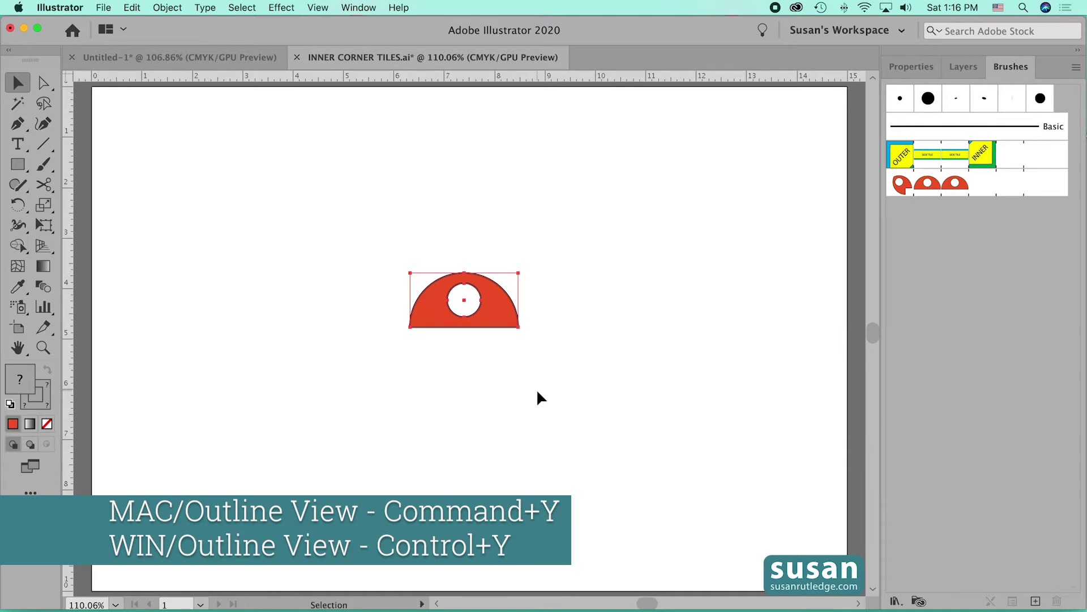
In Outline view, duplicate the half-circle tile 2.15 in horizontally to the right so the copy snaps against the original's edge.
{"action": "key", "text": "super+y"}
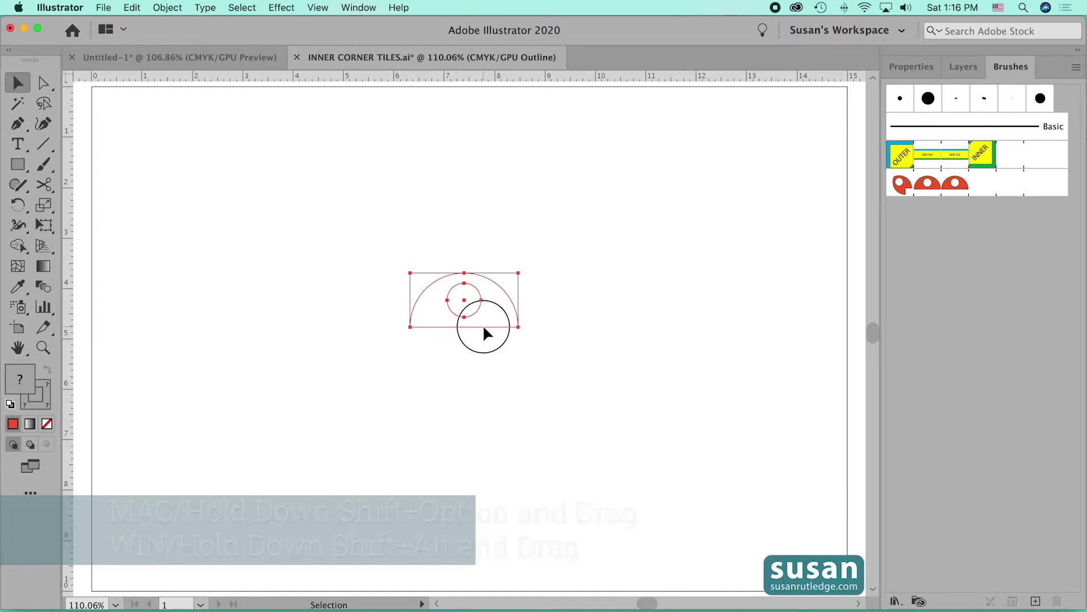
{"action": "left_click_drag", "start_coordinate": [484, 328], "coordinate": [592, 330]}
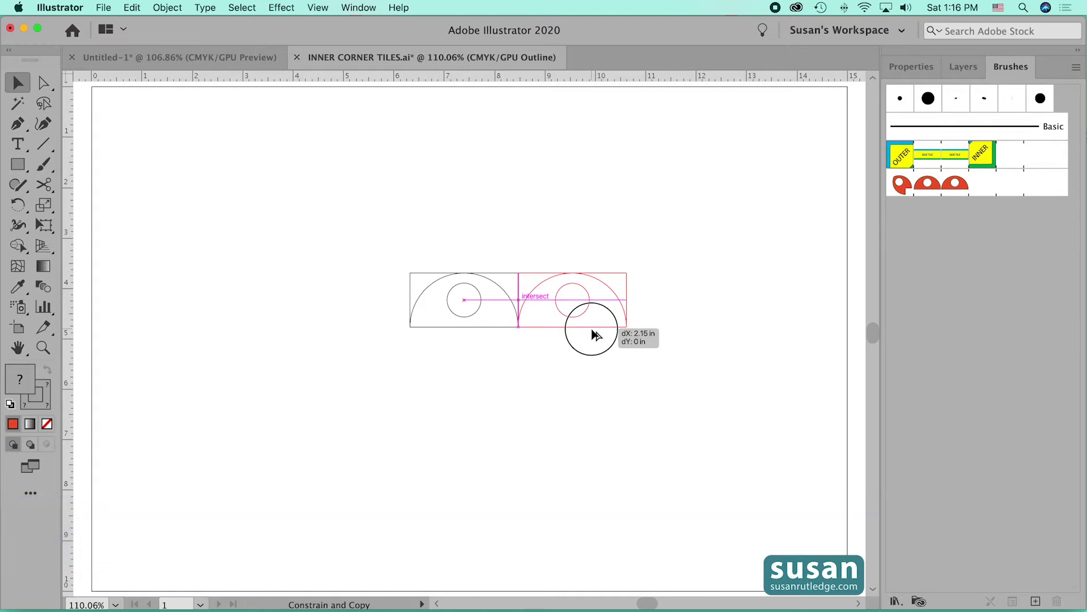
{"action": "left_click_drag", "start_coordinate": [592, 330], "coordinate": [592, 331]}
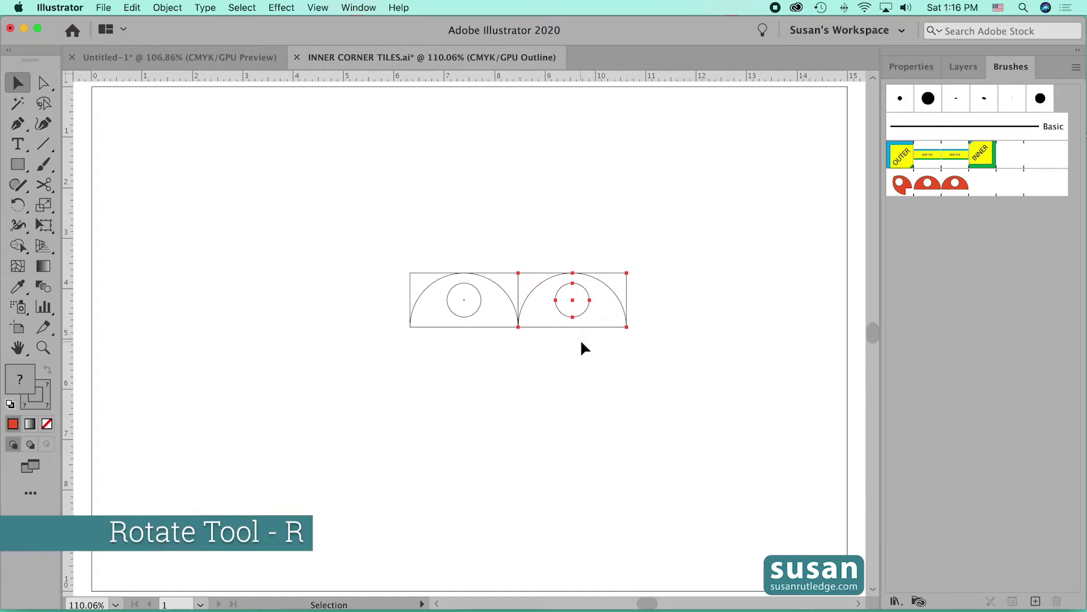
Rotate the duplicate tile 90° counterclockwise about the upper corner it shares with the original, and return to Preview mode.
{"action": "key", "text": "r"}
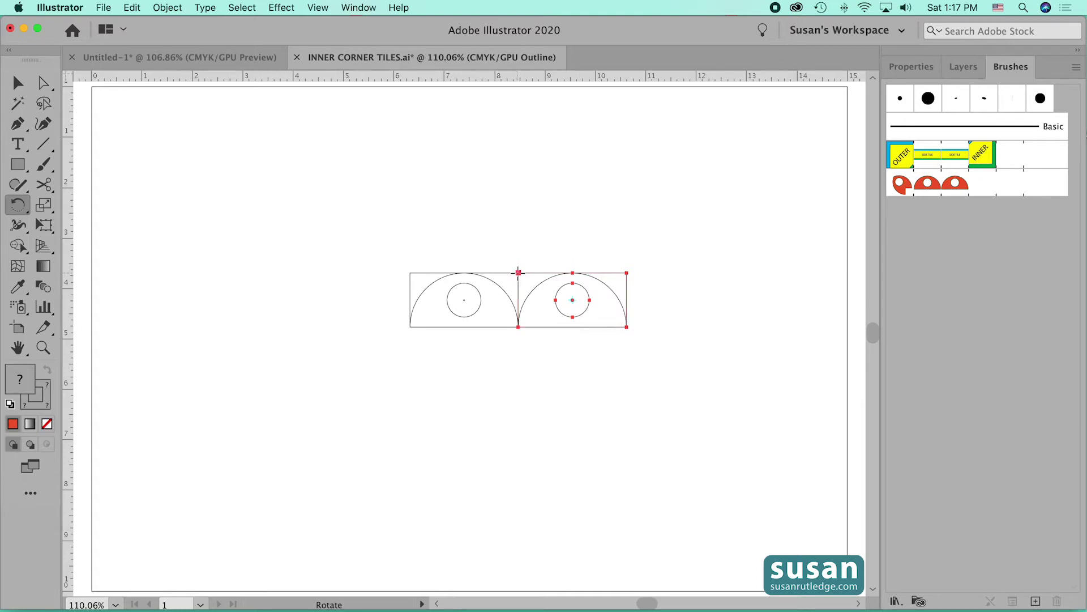
{"action": "left_click", "coordinate": [519, 272]}
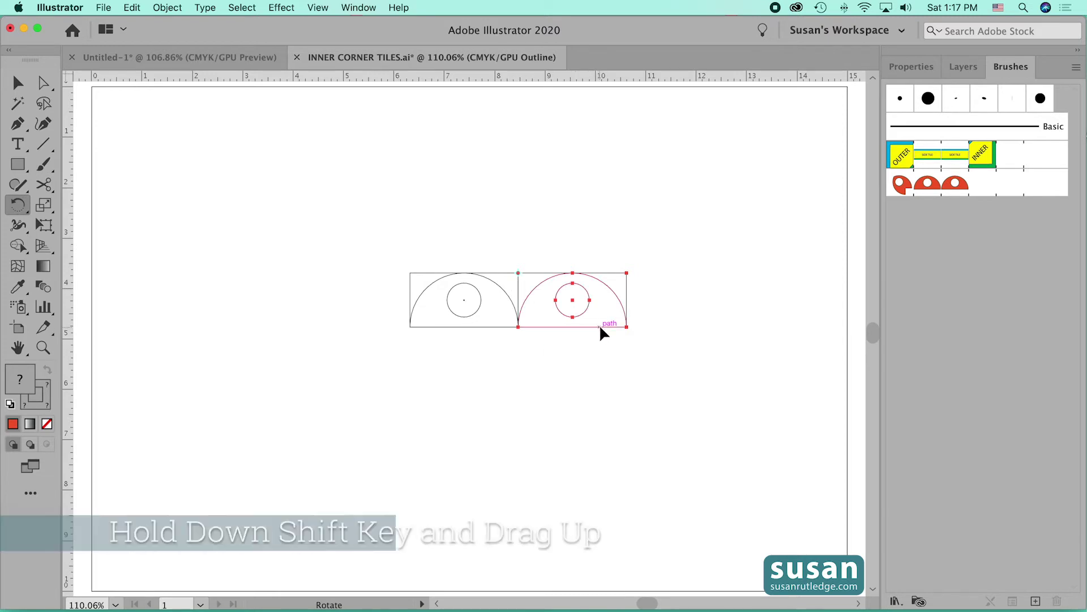
{"action": "left_click_drag", "start_coordinate": [602, 333], "coordinate": [548, 245]}
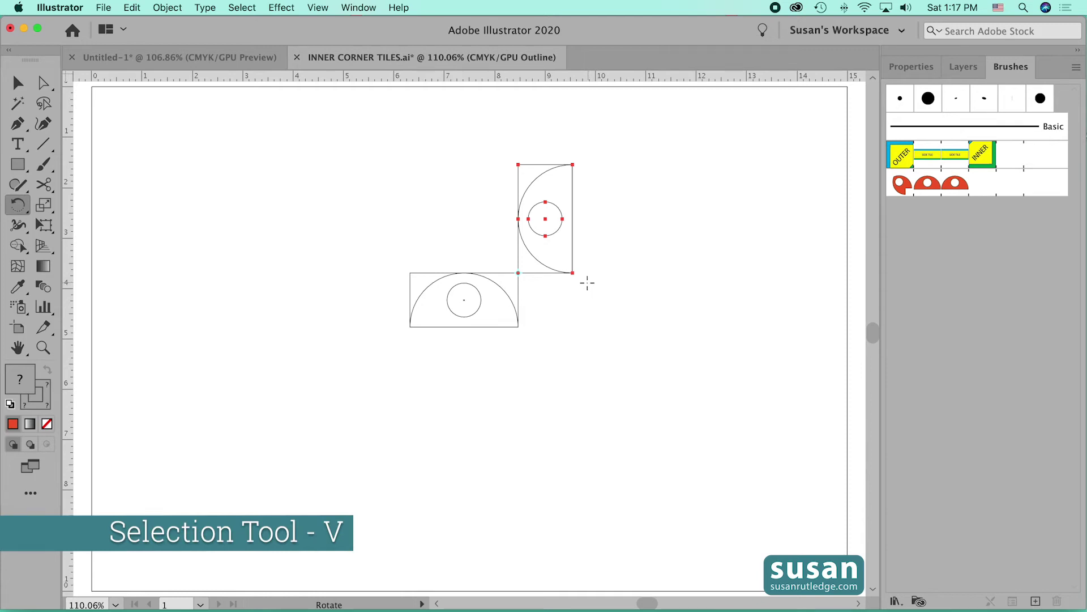
{"action": "left_click", "coordinate": [18, 83]}
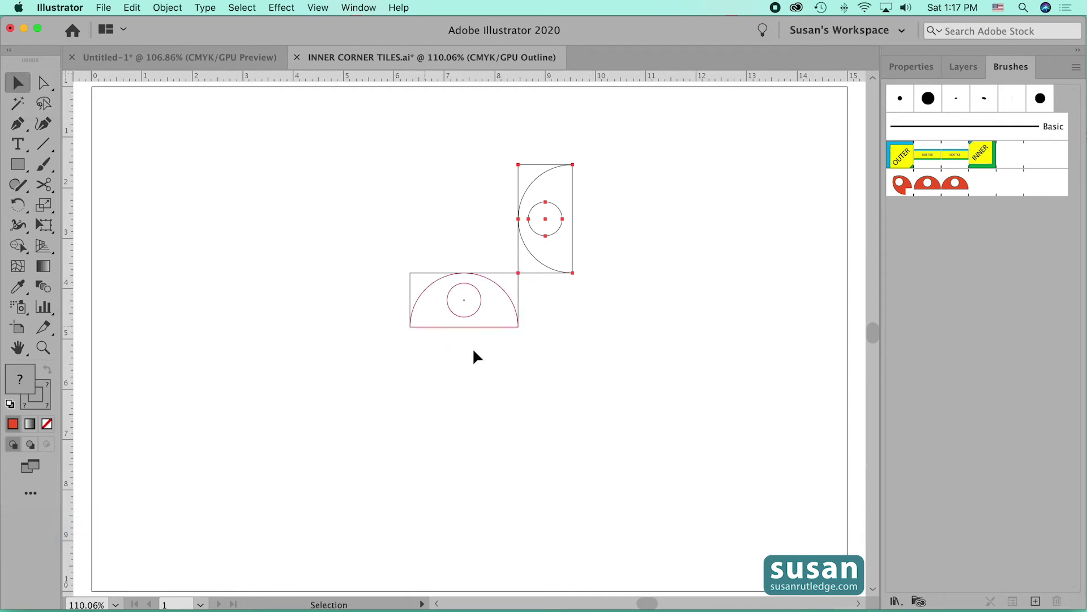
{"action": "left_click", "coordinate": [572, 334]}
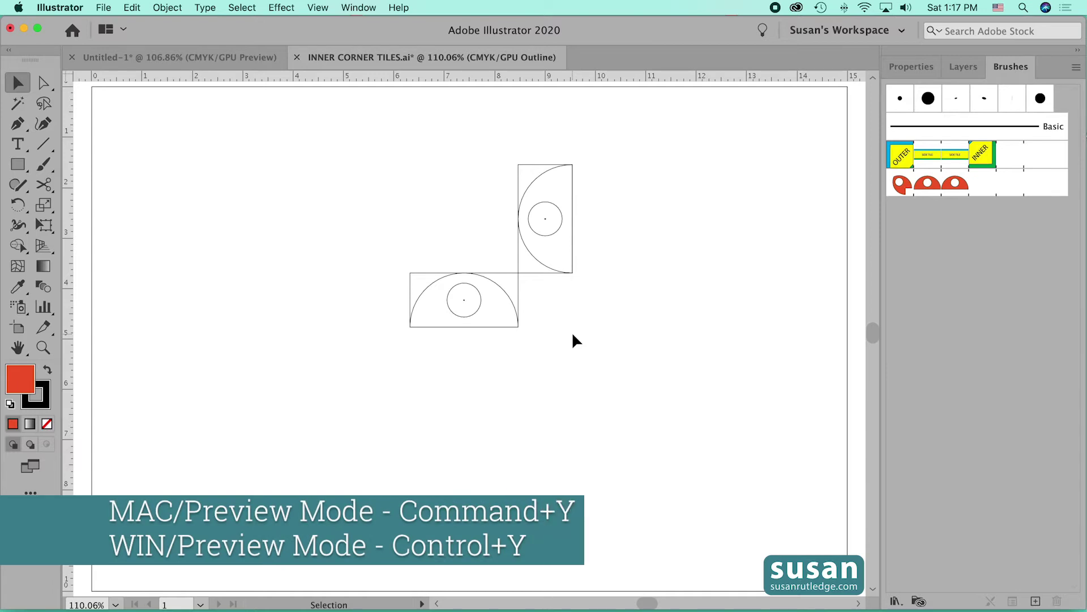
{"action": "key", "text": "super+y"}
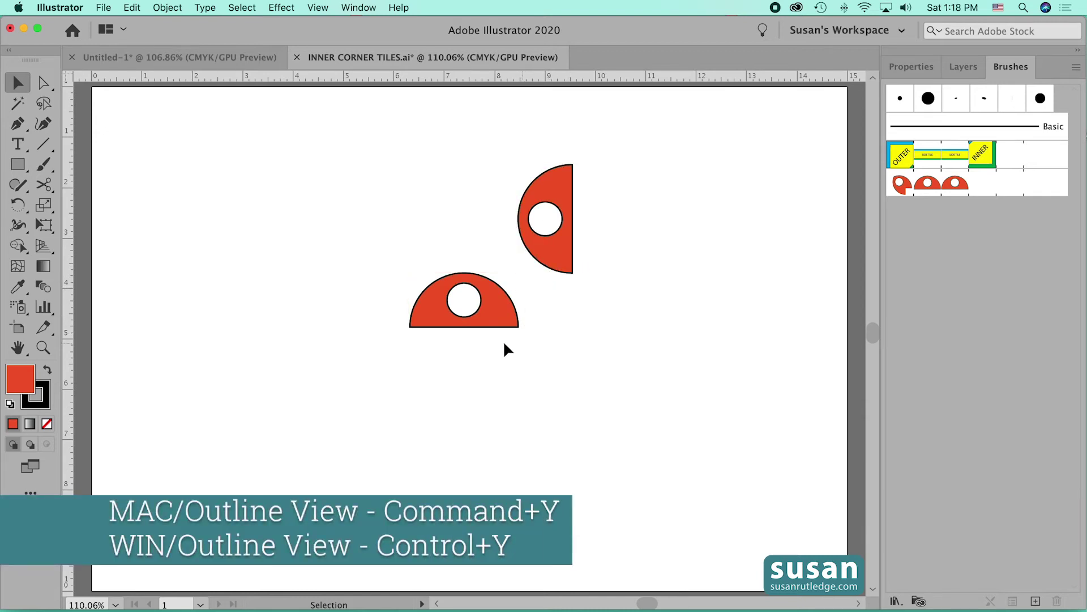
In Outline view, draw a square about 1.07 in wide filling the inner corner between the two side tiles.
{"action": "key", "text": "super+y"}
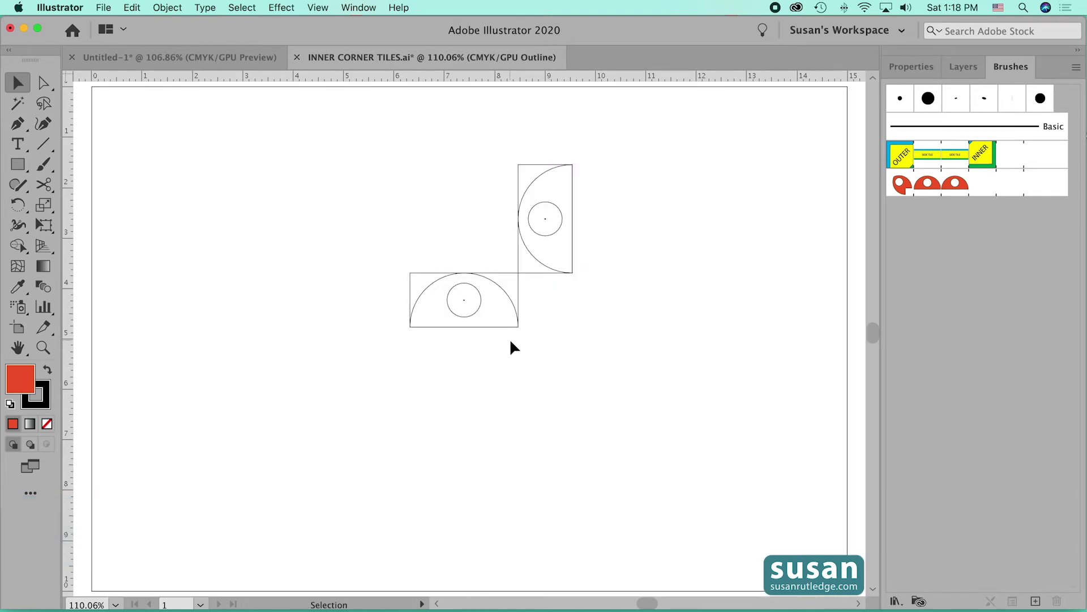
{"action": "left_click", "coordinate": [18, 164]}
{"action": "left_click", "coordinate": [73, 165]}
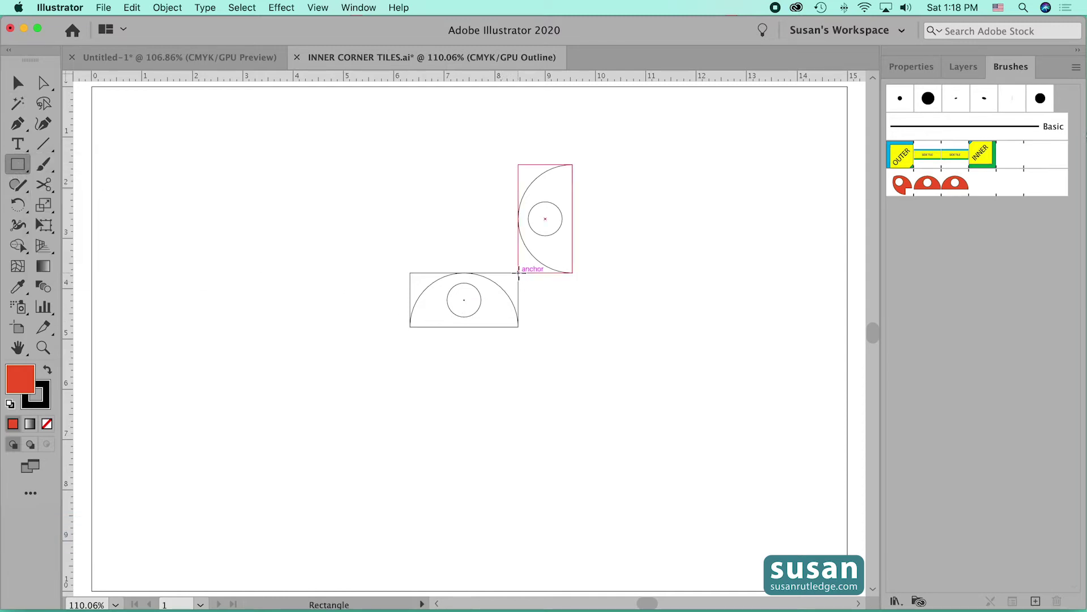
{"action": "left_click_drag", "start_coordinate": [518, 273], "coordinate": [573, 326]}
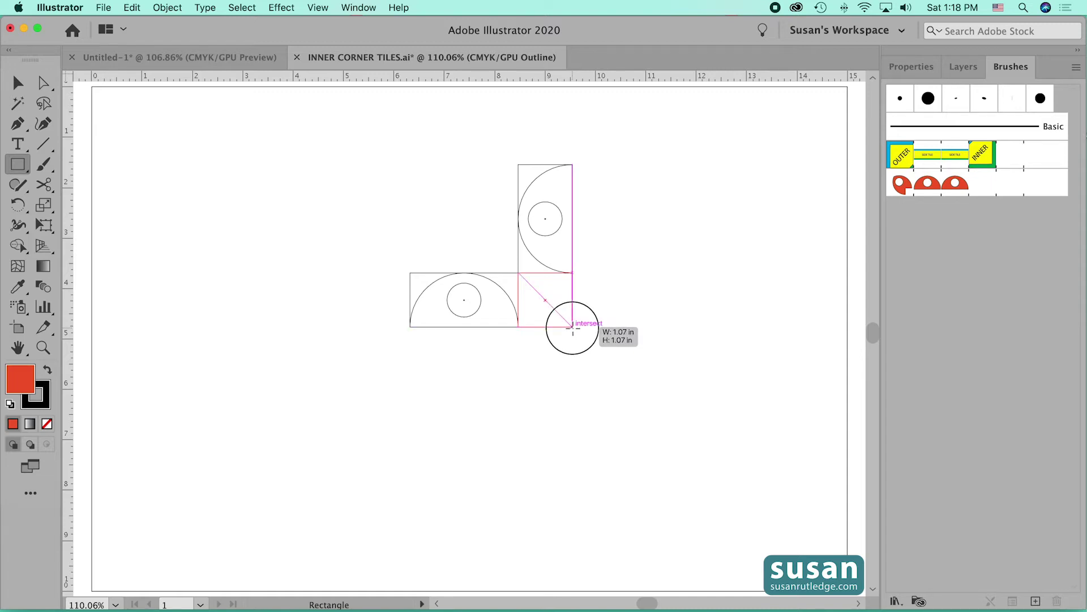
{"action": "left_click_drag", "start_coordinate": [572, 327], "coordinate": [572, 327]}
{"action": "key", "text": "super+z"}
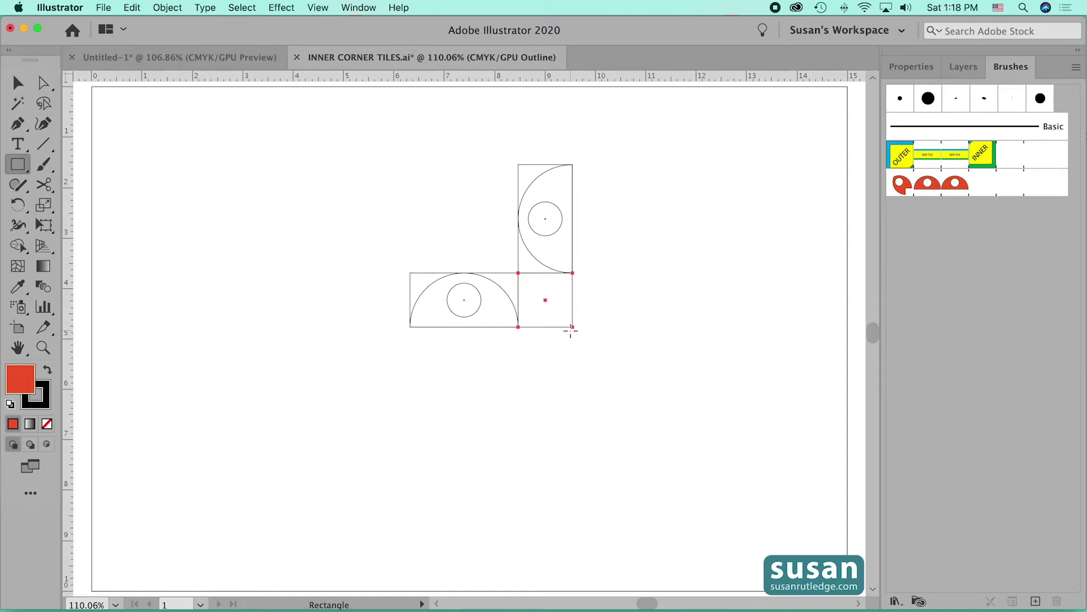
Round the square's upper-left corner to a 1.074 in radius so it forms a quarter circle joining the two half circles.
{"action": "left_click", "coordinate": [918, 68]}
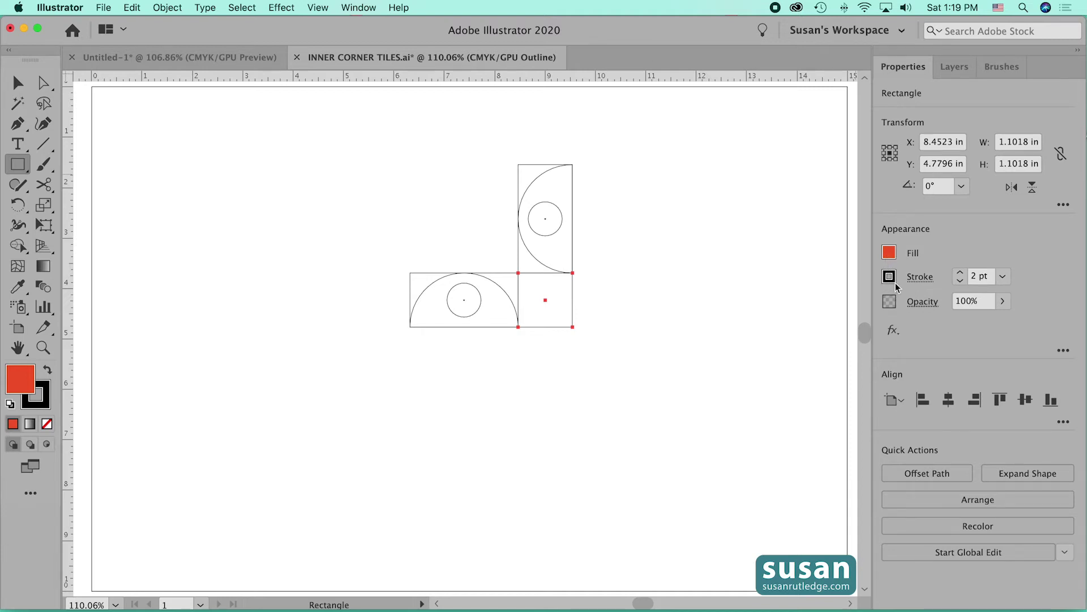
{"action": "left_click", "coordinate": [41, 84]}
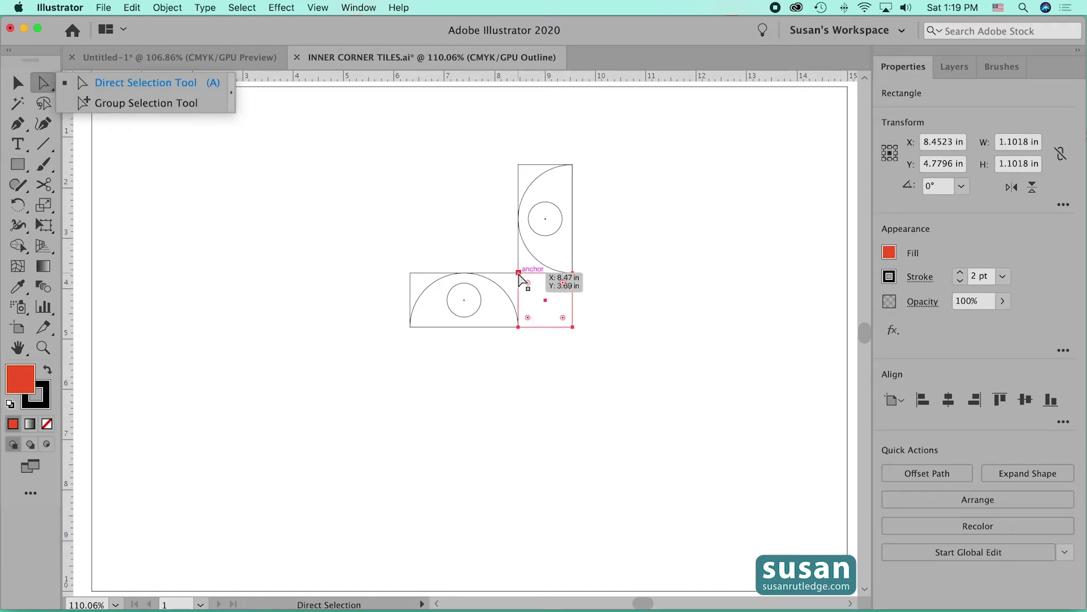
{"action": "left_click", "coordinate": [519, 276]}
{"action": "left_click_drag", "start_coordinate": [535, 291], "coordinate": [594, 322]}
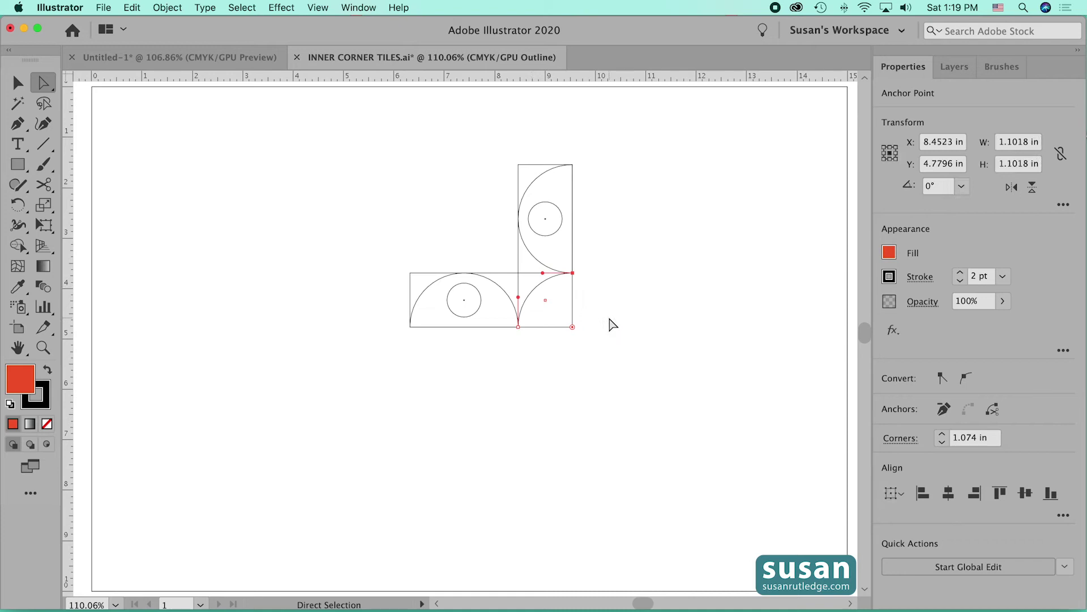
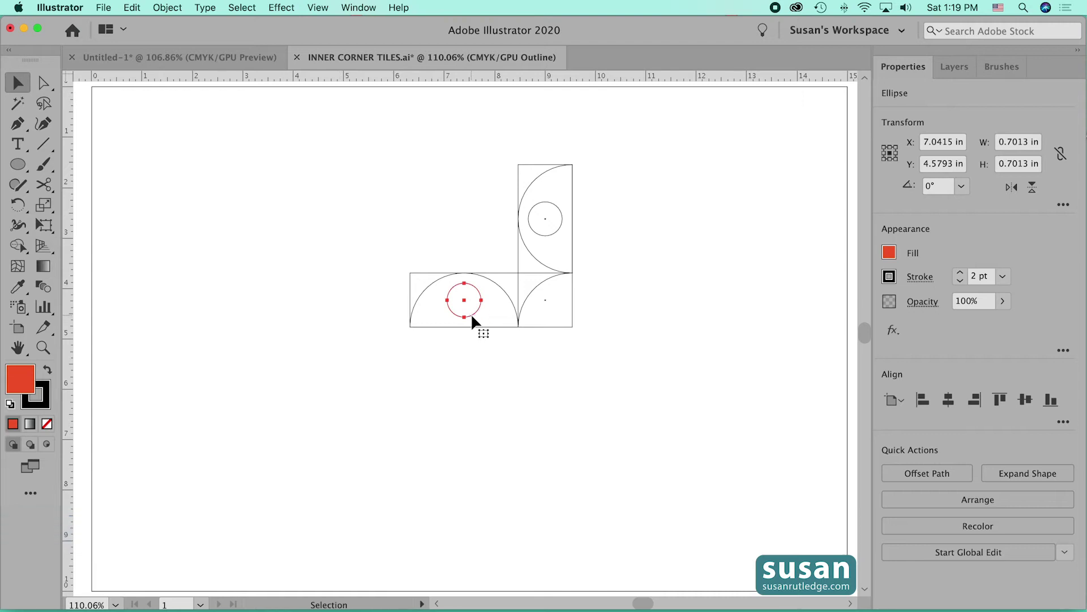
Move the circle drawn over the original tile's hole onto the quarter circle, and split both shapes with Pathfinder Divide in Preview mode.
{"action": "left_click_drag", "start_coordinate": [472, 316], "coordinate": [558, 321]}
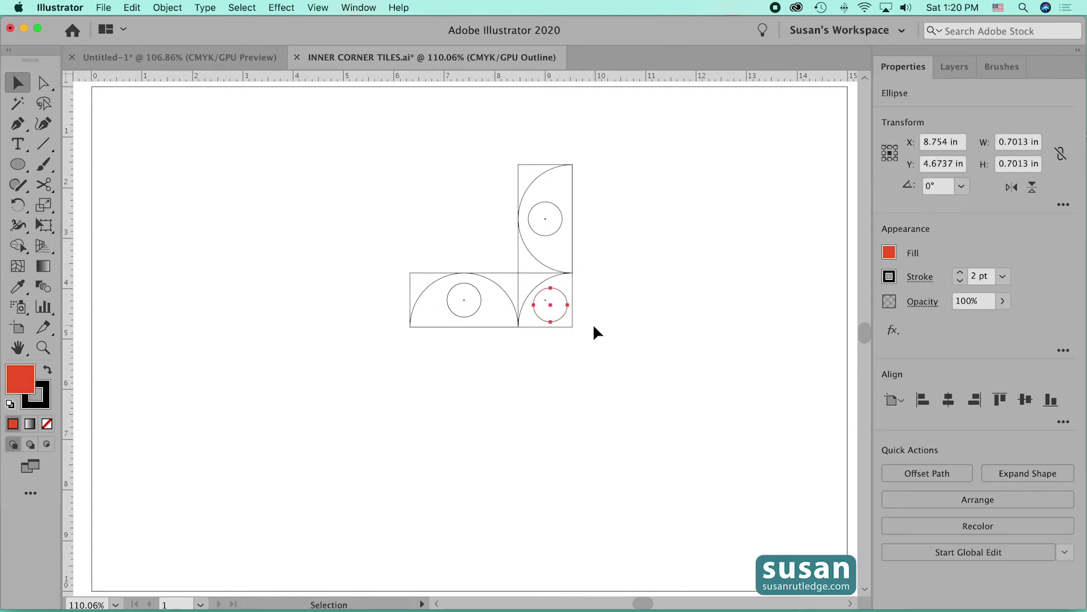
{"action": "left_click", "coordinate": [541, 302], "text": "shift"}
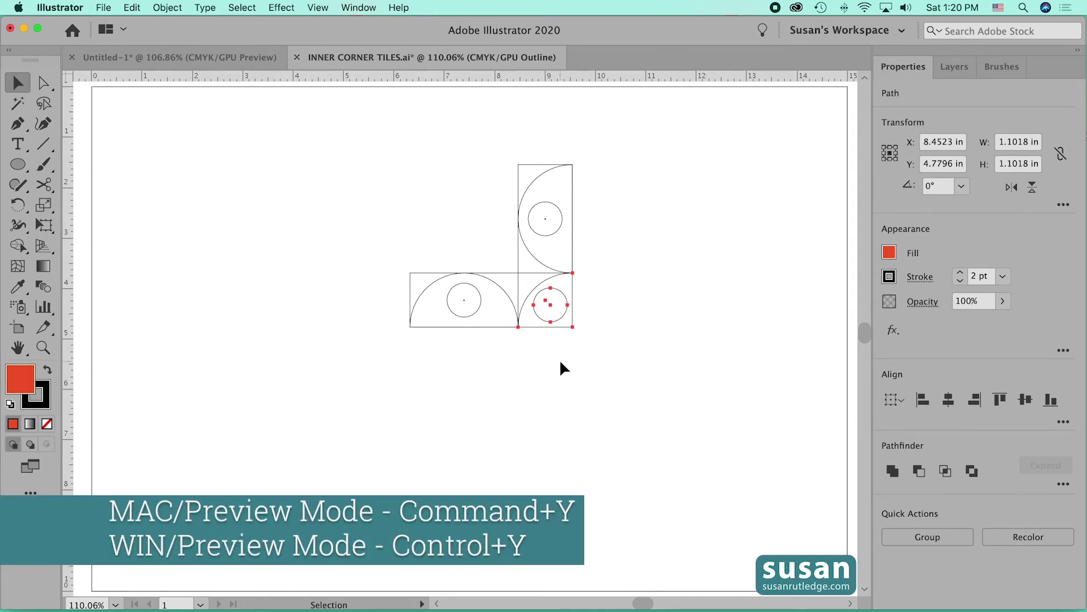
{"action": "key", "text": "super+y"}
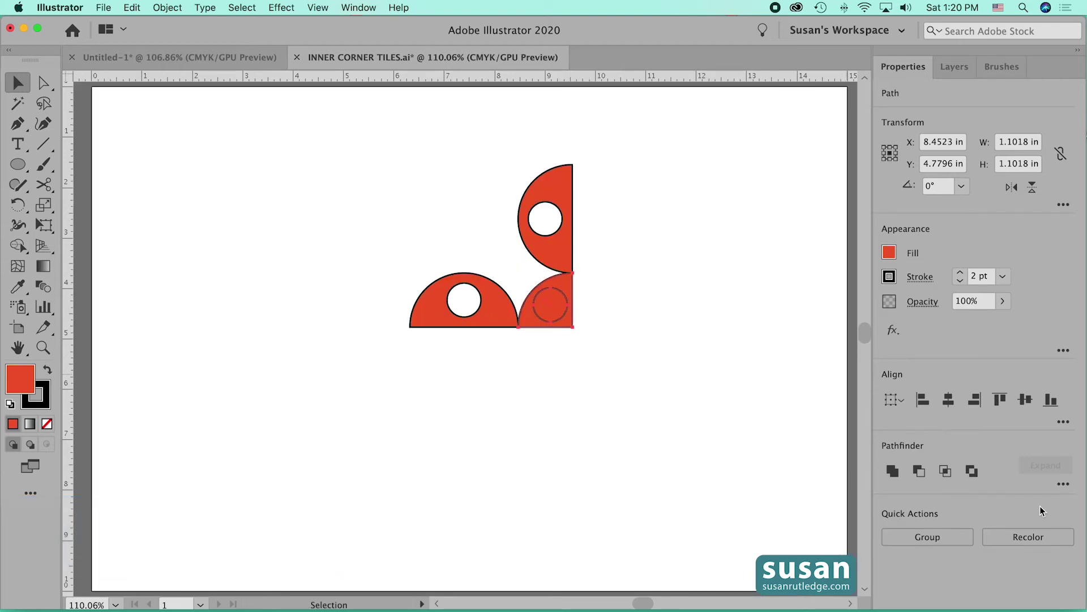
{"action": "left_click", "coordinate": [1063, 489]}
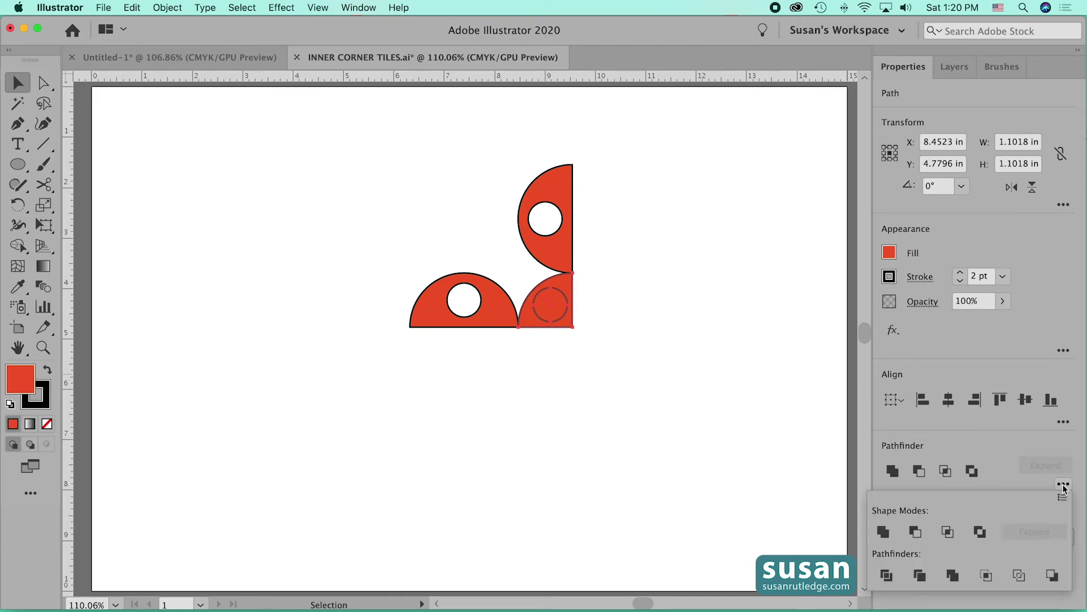
{"action": "left_click", "coordinate": [888, 577]}
{"action": "left_click", "coordinate": [562, 329]}
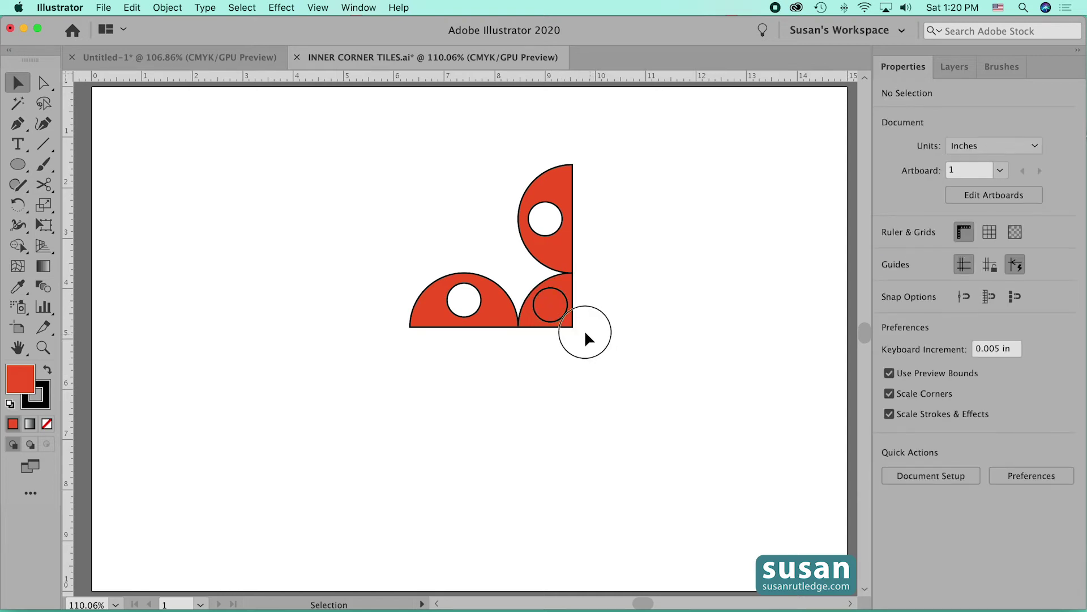
Ungroup the divided corner shapes and delete the circle piece to leave a hole in the quarter circle.
{"action": "left_click", "coordinate": [544, 304]}
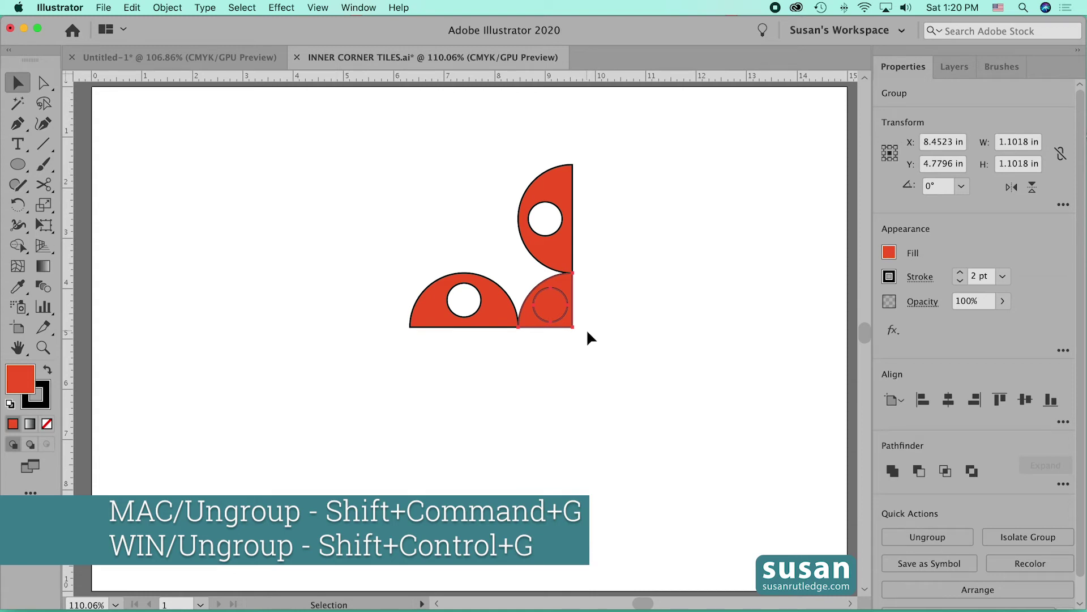
{"action": "key", "text": "super+shift+g"}
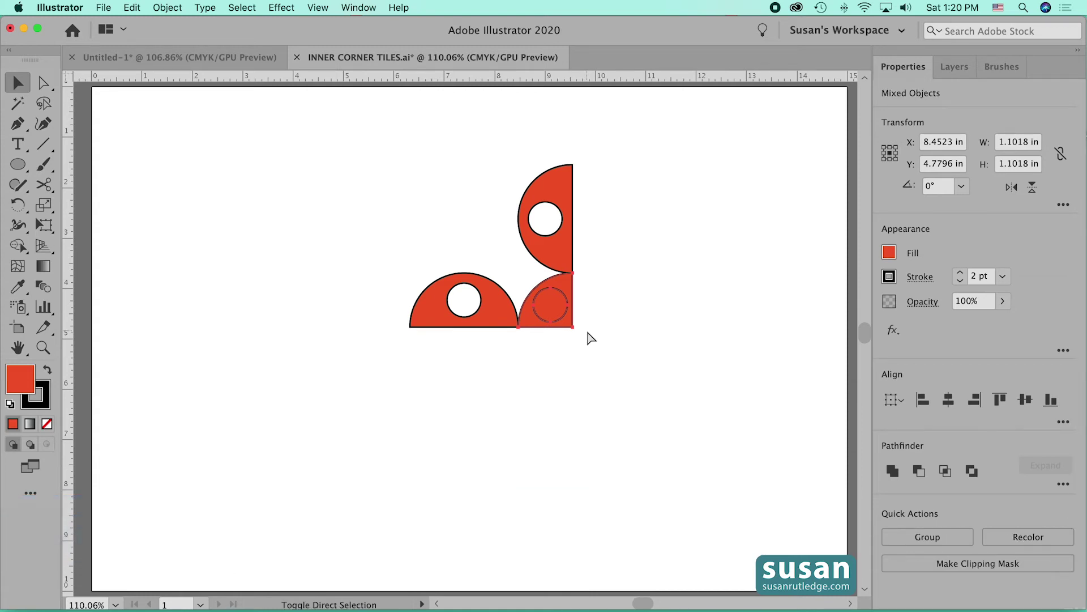
{"action": "left_click", "coordinate": [657, 317]}
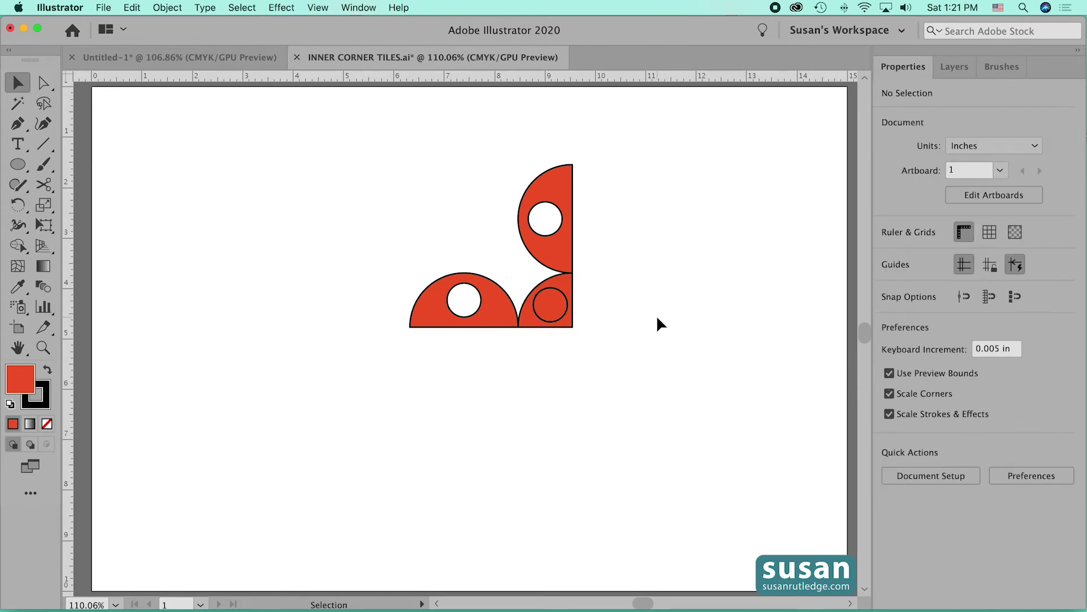
{"action": "left_click", "coordinate": [557, 321]}
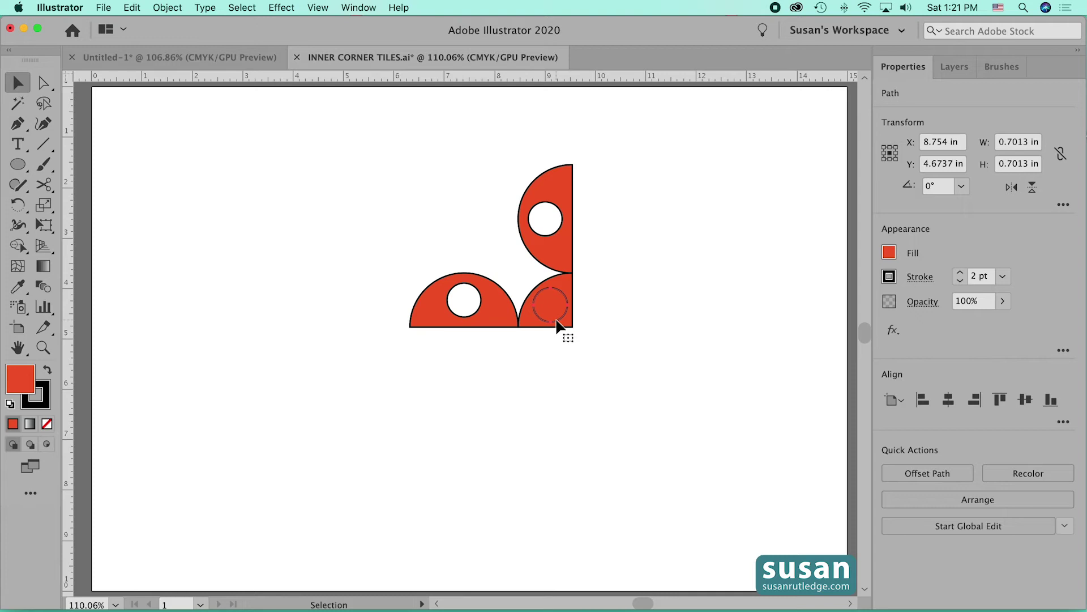
{"action": "left_click", "coordinate": [562, 332]}
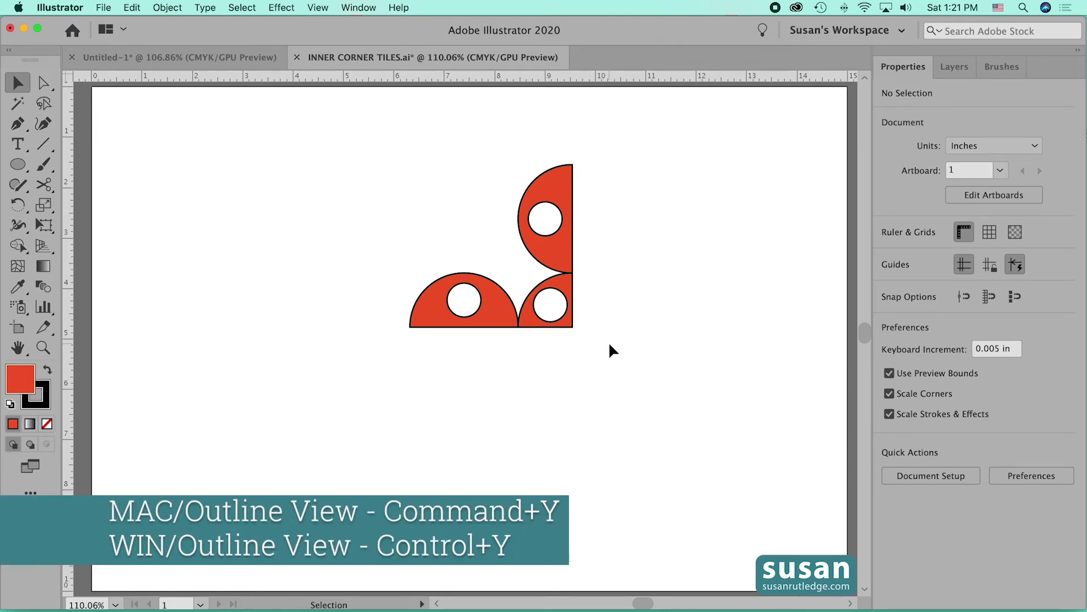
In Outline view, draw a 1.074 in square with no fill and no stroke exactly over the quarter circle's bounds.
{"action": "key", "text": "super+y"}
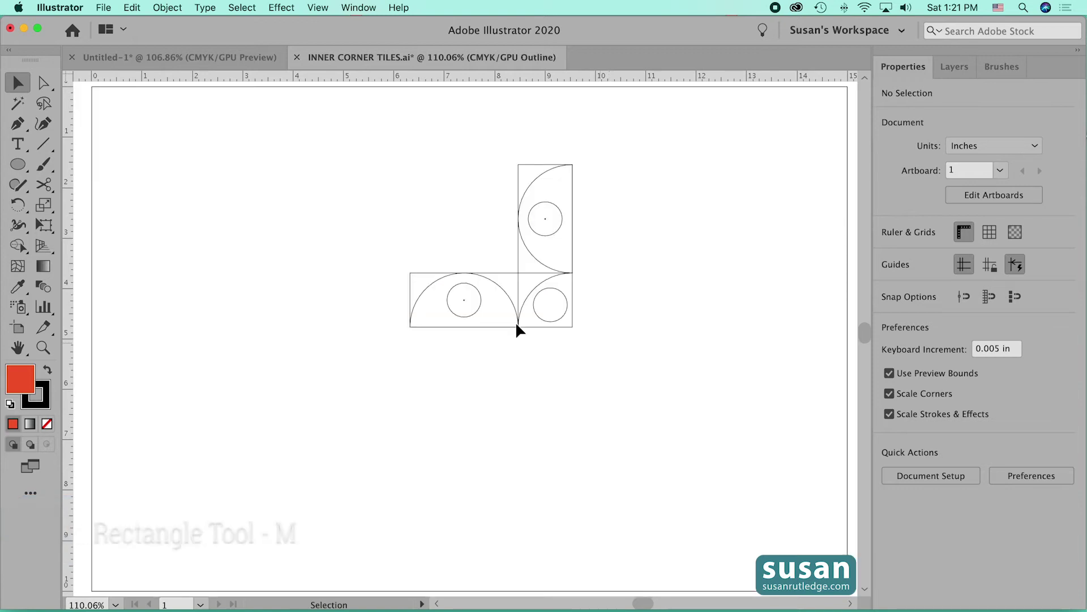
{"action": "left_click", "coordinate": [17, 165]}
{"action": "left_click", "coordinate": [17, 164]}
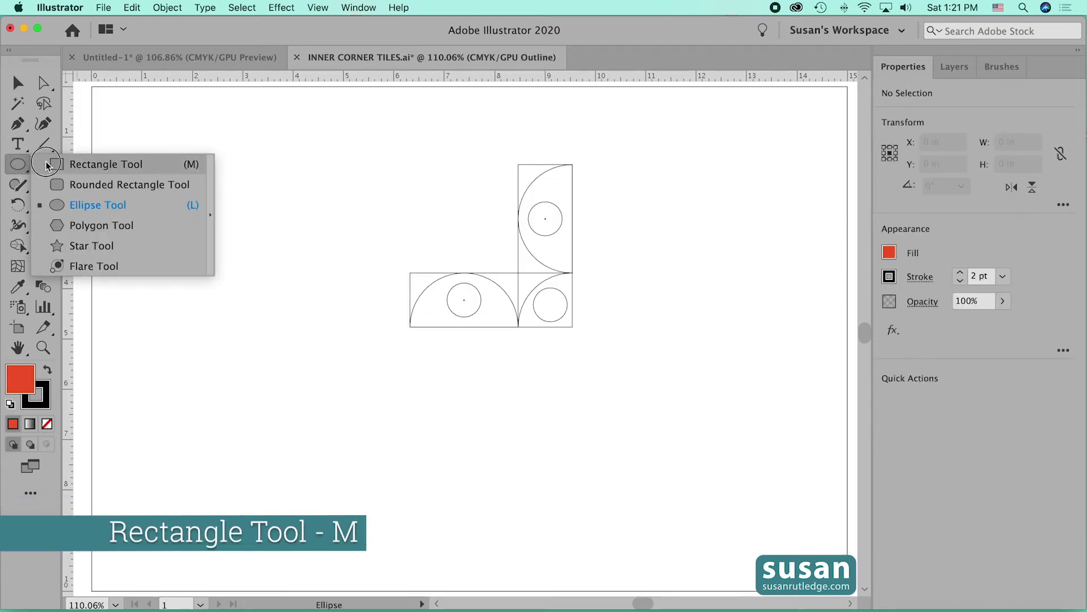
{"action": "left_click", "coordinate": [59, 165]}
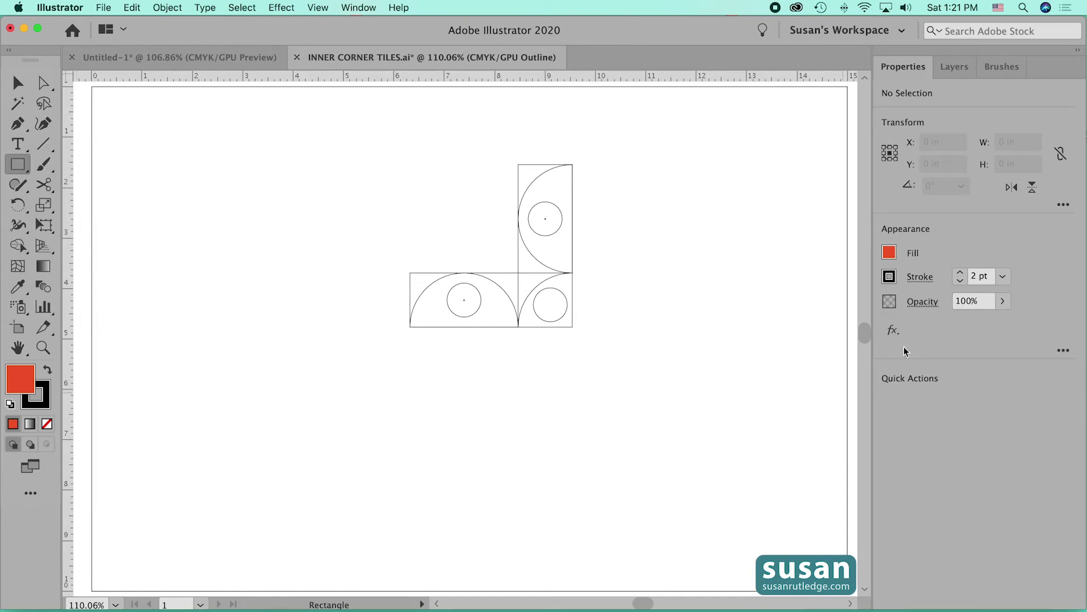
{"action": "left_click", "coordinate": [889, 254]}
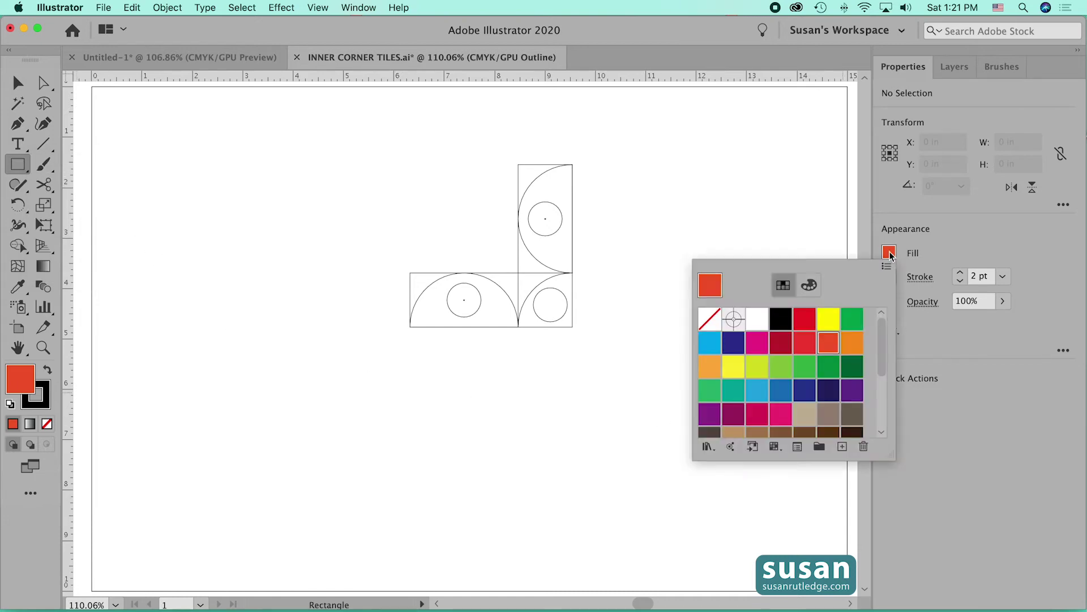
{"action": "left_click", "coordinate": [710, 319]}
{"action": "left_click", "coordinate": [961, 281]}
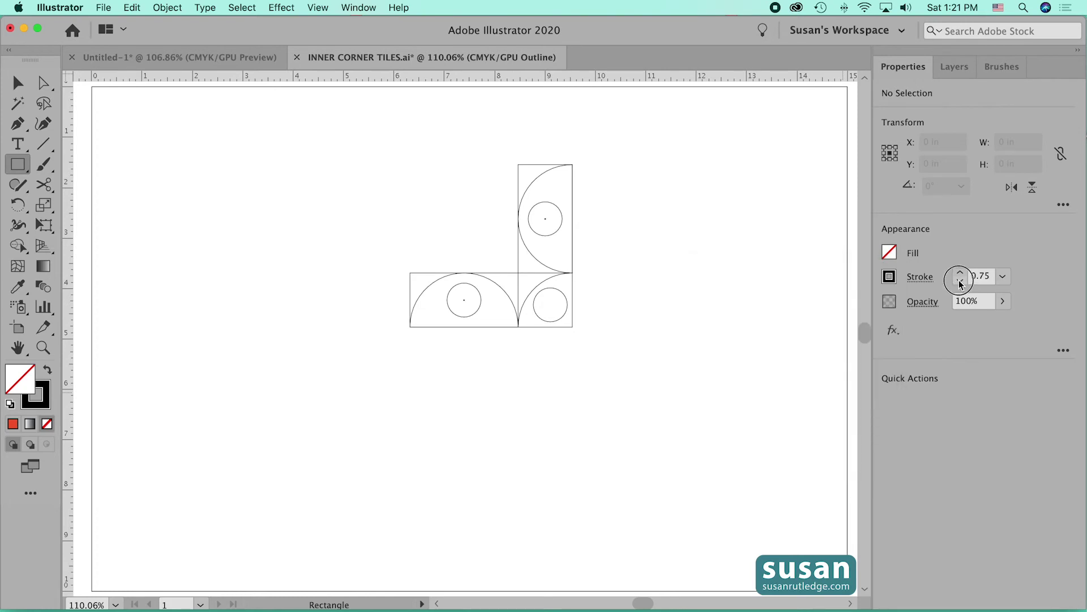
{"action": "left_click", "coordinate": [961, 281]}
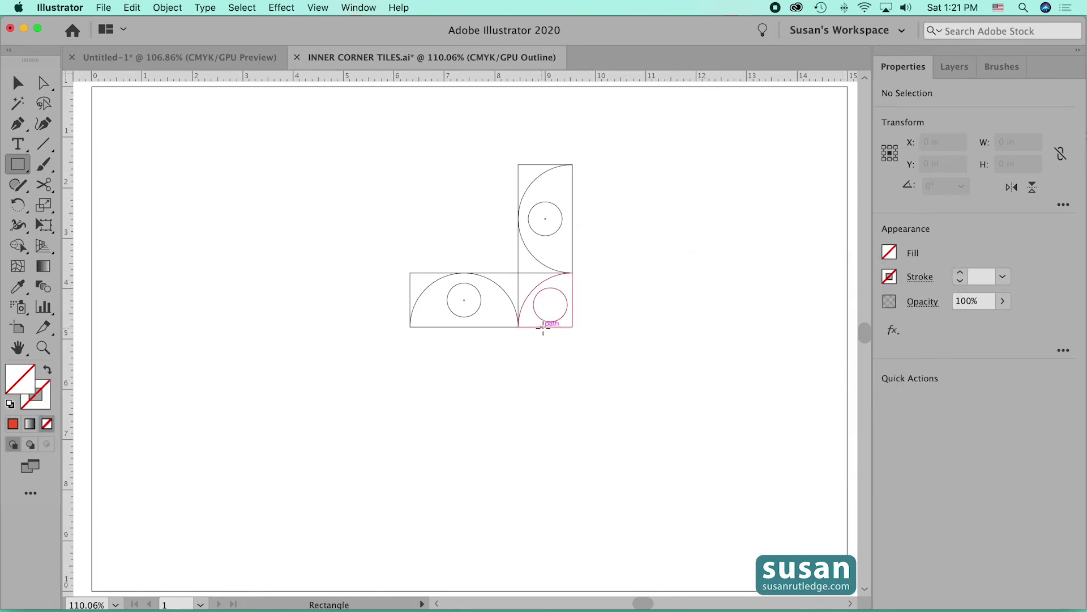
{"action": "left_click_drag", "start_coordinate": [519, 272], "coordinate": [573, 327]}
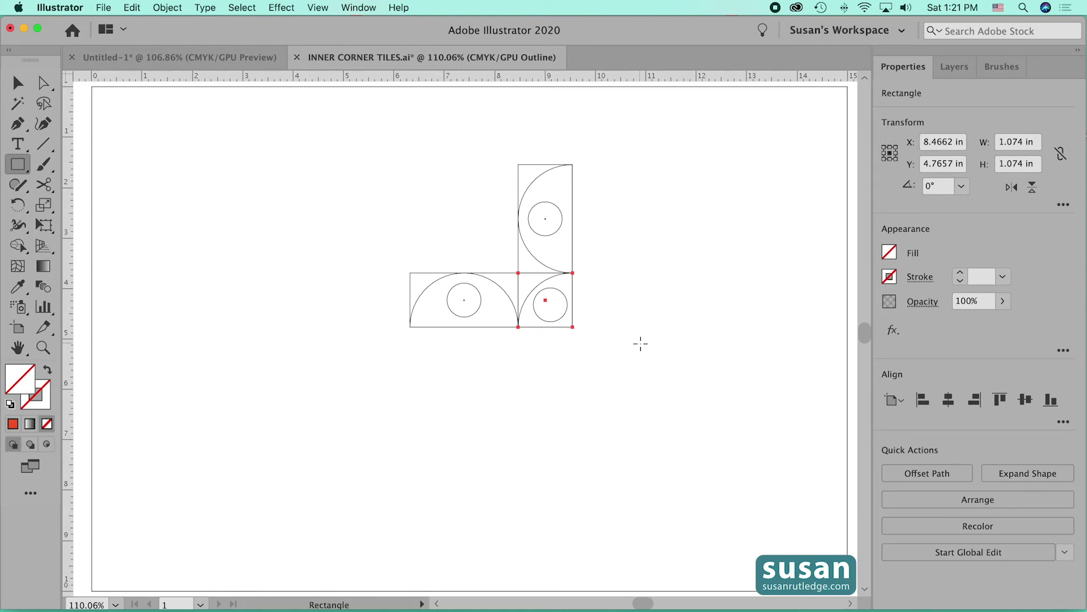
Send the invisible square to the back of the Side Tile layer and group it with the quarter circle, ending in Preview mode.
{"action": "left_click", "coordinate": [958, 68]}
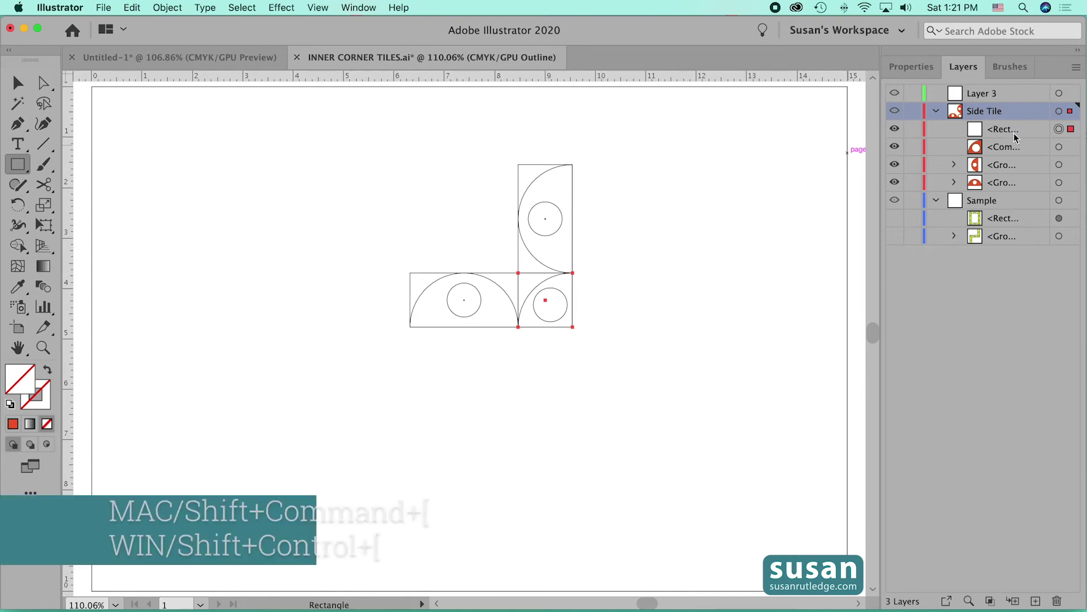
{"action": "key", "text": "super+shift+bracketleft"}
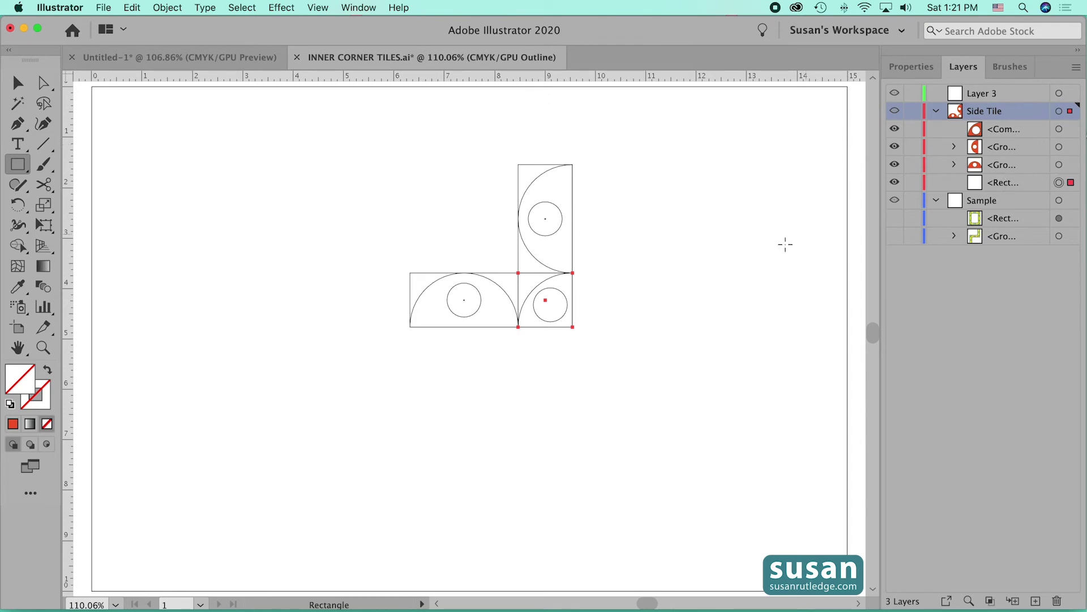
{"action": "left_click", "coordinate": [17, 84]}
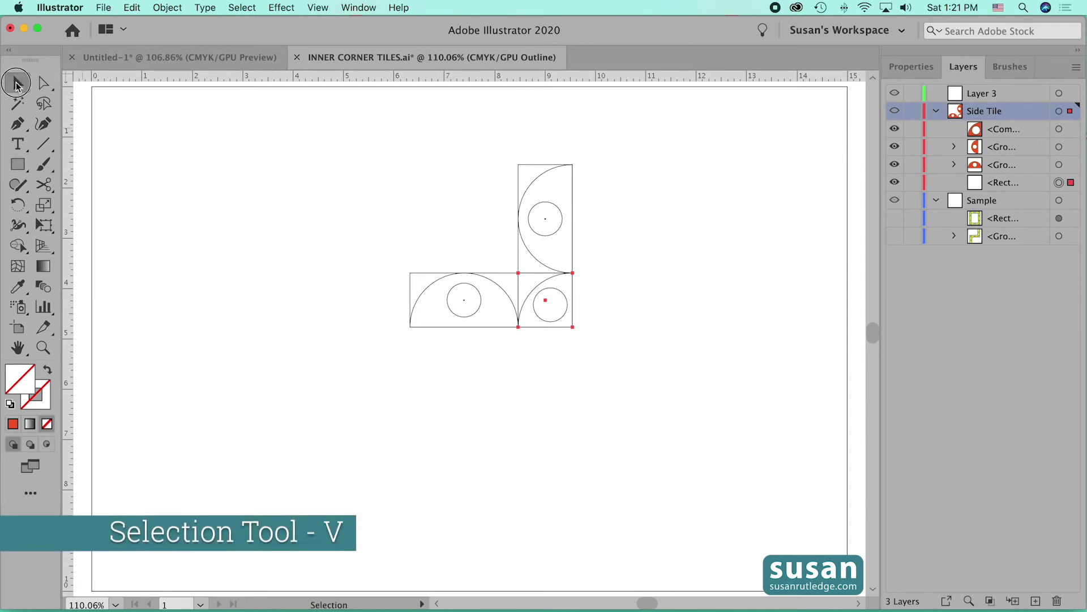
{"action": "left_click_drag", "start_coordinate": [605, 320], "coordinate": [528, 281]}
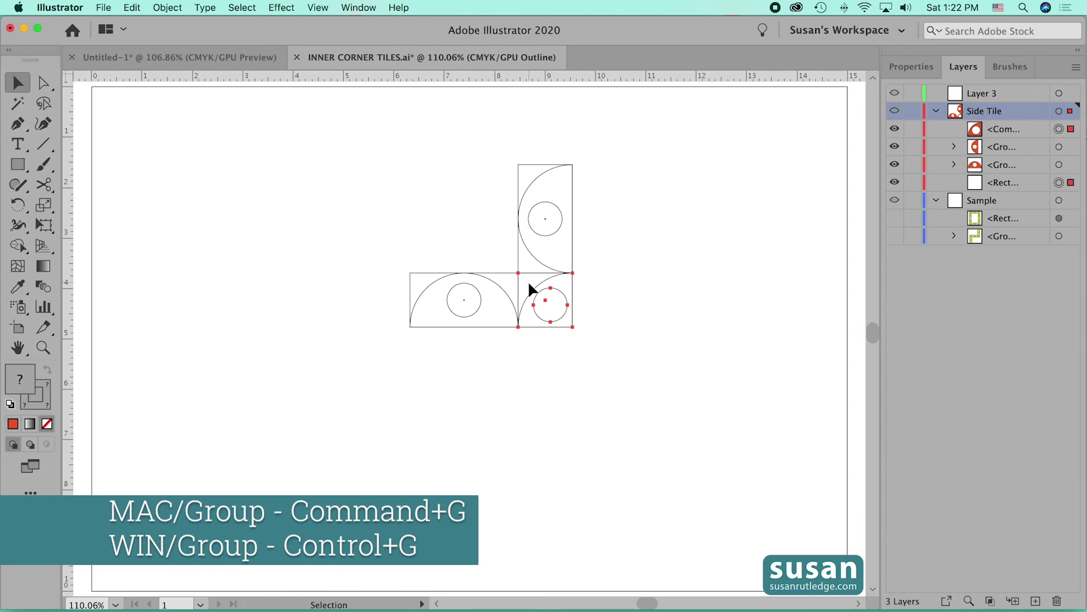
{"action": "key", "text": "super+g"}
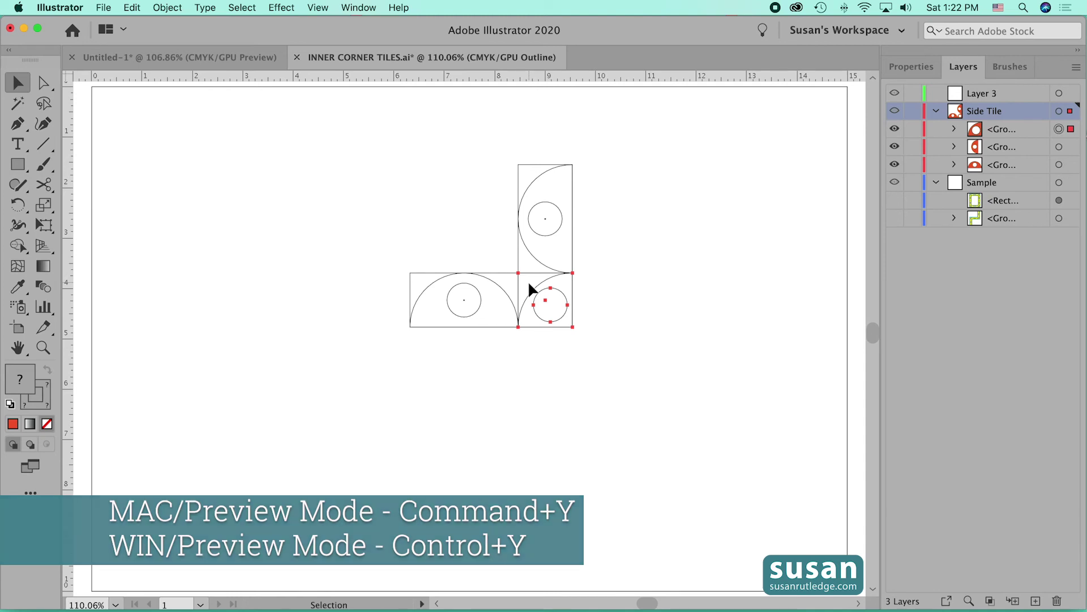
{"action": "key", "text": "super+y"}
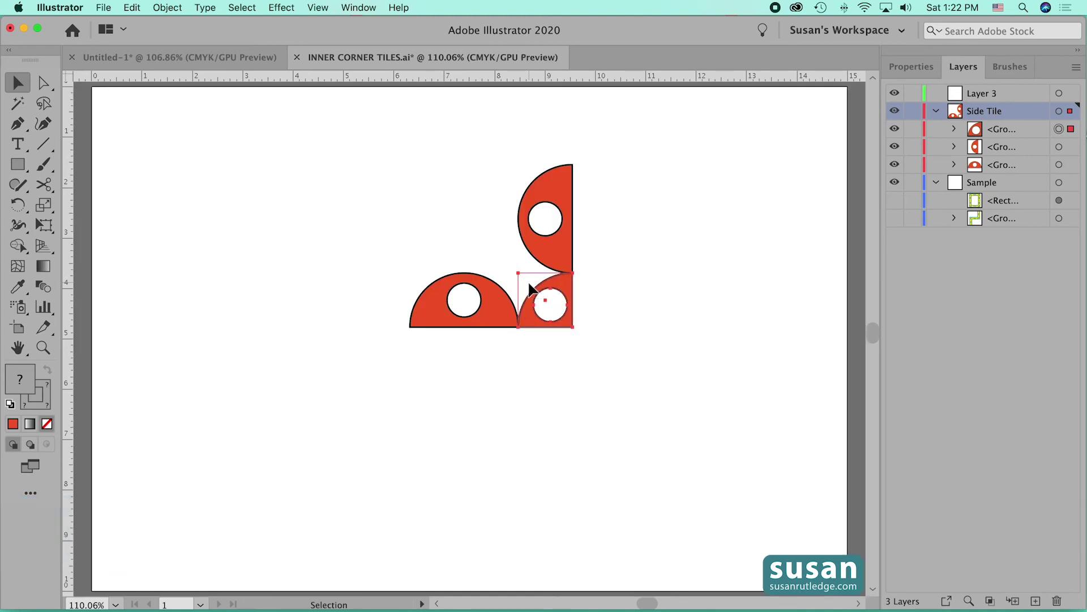
{"action": "left_click", "coordinate": [671, 311]}
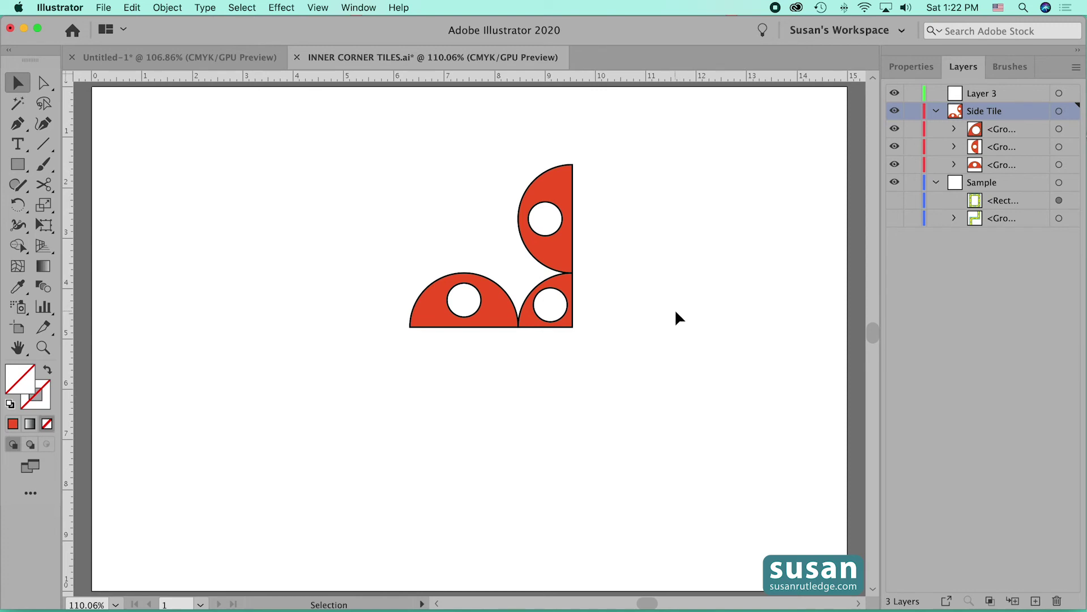
Move all the tiles to the artboard's upper-left area and add the quarter-circle tile to the Orange Half Circle brush as its inner corner tile.
{"action": "left_click_drag", "start_coordinate": [387, 162], "coordinate": [263, 269]}
{"action": "left_click", "coordinate": [326, 329]}
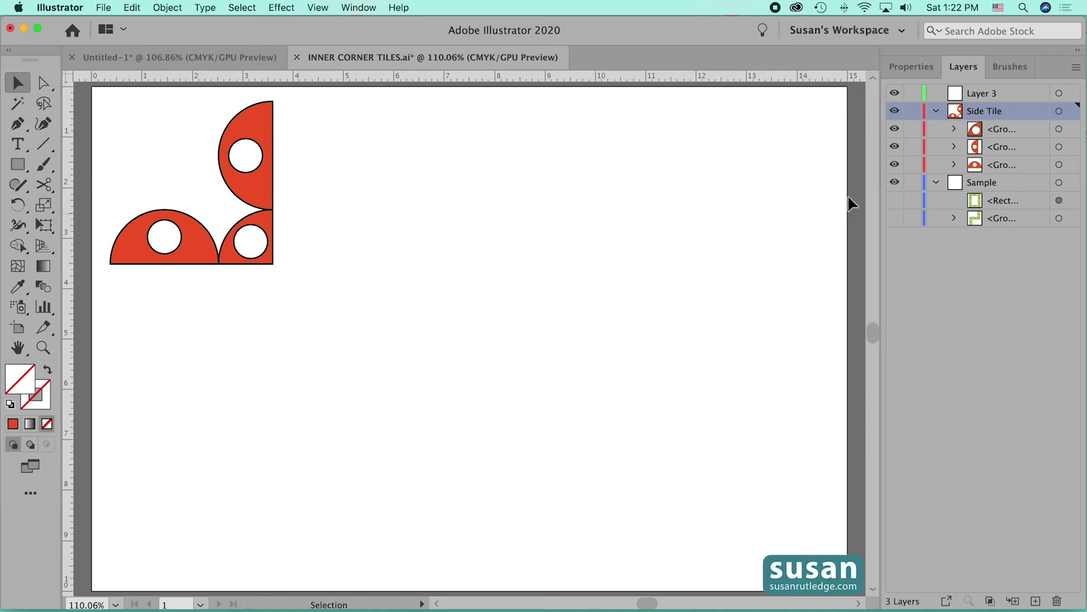
{"action": "left_click", "coordinate": [1007, 67]}
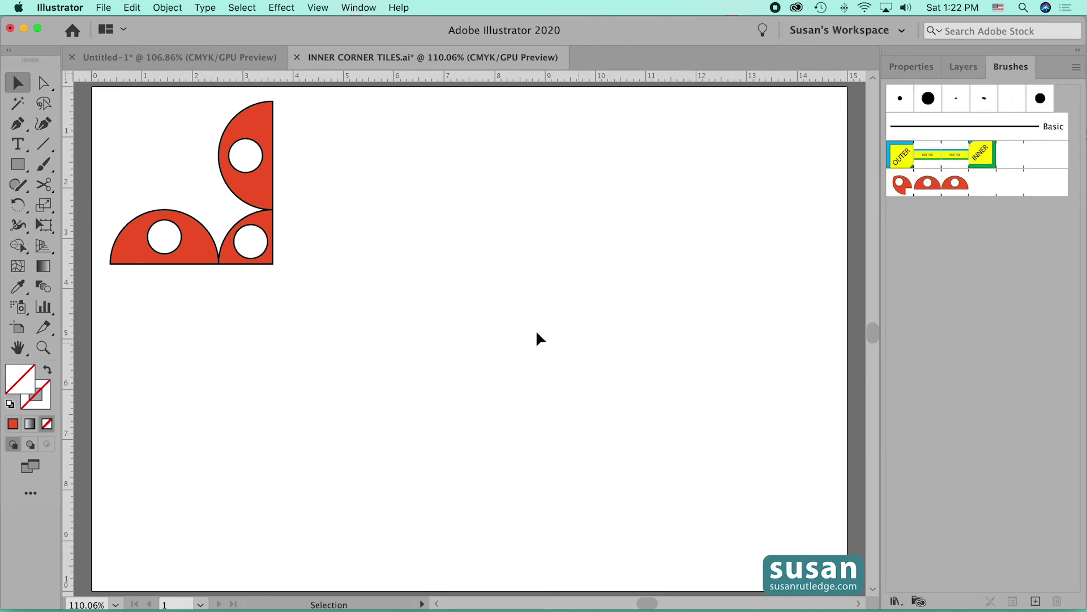
{"action": "mouse_move", "coordinate": [221, 213]}
{"action": "left_mouse_down"}
{"action": "mouse_move", "coordinate": [246, 232]}
{"action": "mouse_move", "coordinate": [266, 274]}
{"action": "left_mouse_up"}
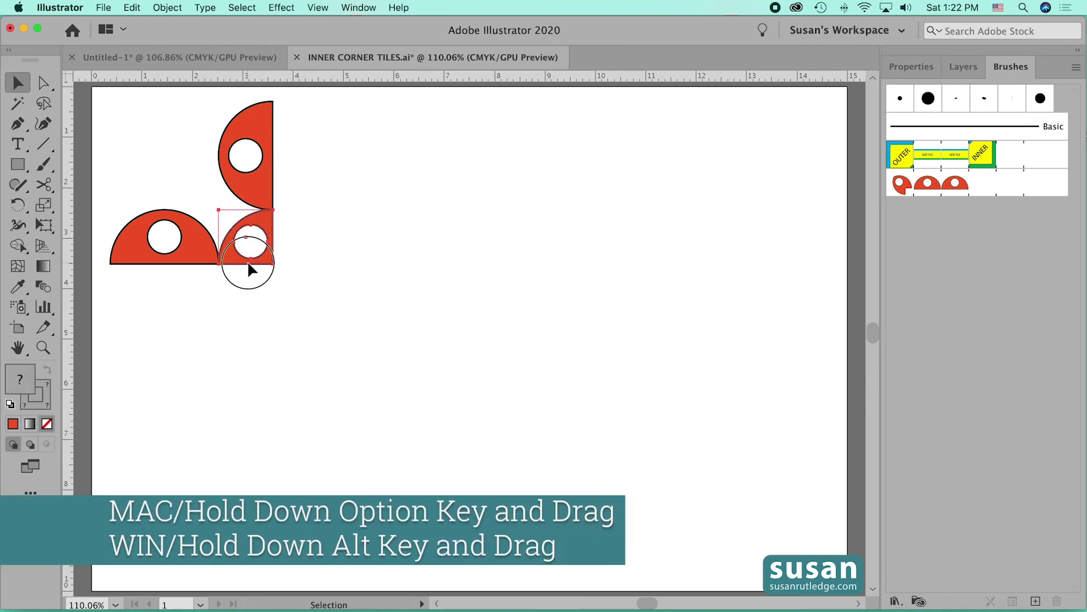
{"action": "mouse_move", "coordinate": [245, 266]}
{"action": "left_mouse_down"}
{"action": "mouse_move", "coordinate": [365, 286]}
{"action": "mouse_move", "coordinate": [655, 292]}
{"action": "mouse_move", "coordinate": [818, 223]}
{"action": "mouse_move", "coordinate": [940, 225]}
{"action": "left_mouse_up"}
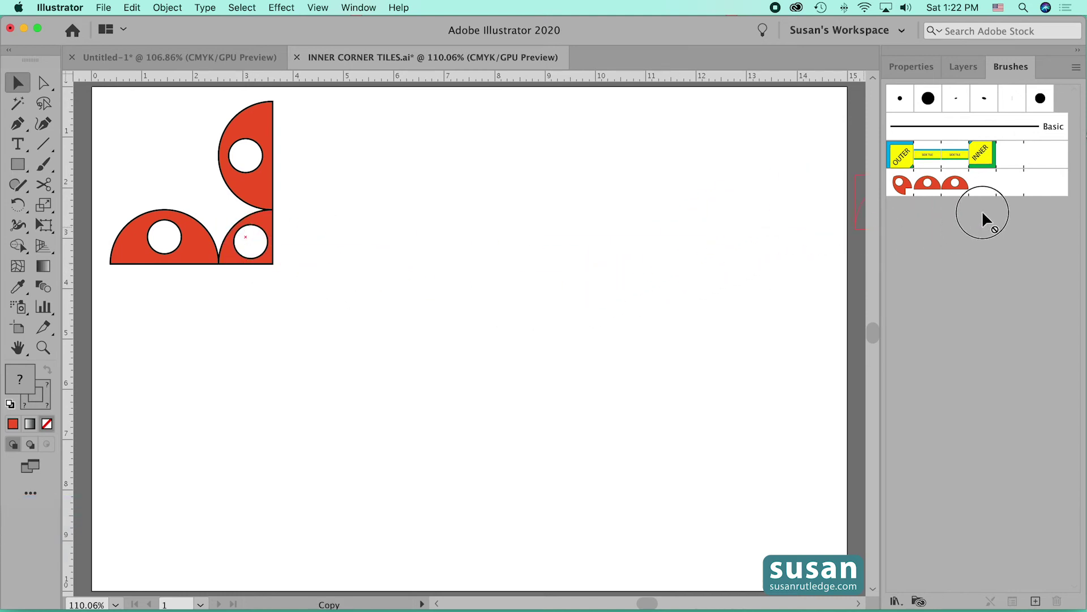
{"action": "left_click_drag", "start_coordinate": [984, 190], "coordinate": [984, 188]}
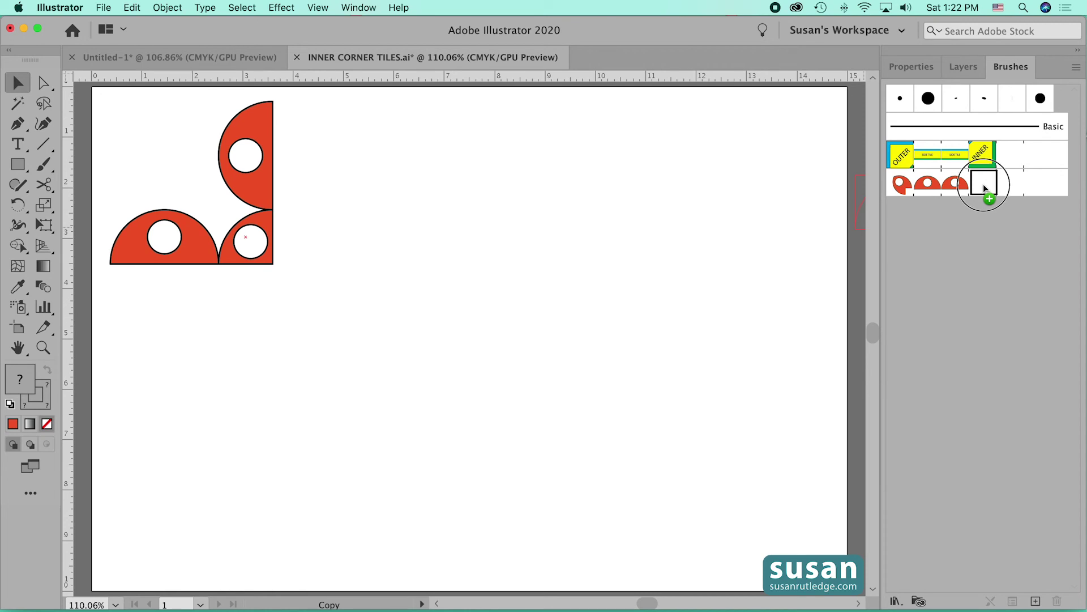
{"action": "left_click_drag", "start_coordinate": [984, 187], "coordinate": [984, 189]}
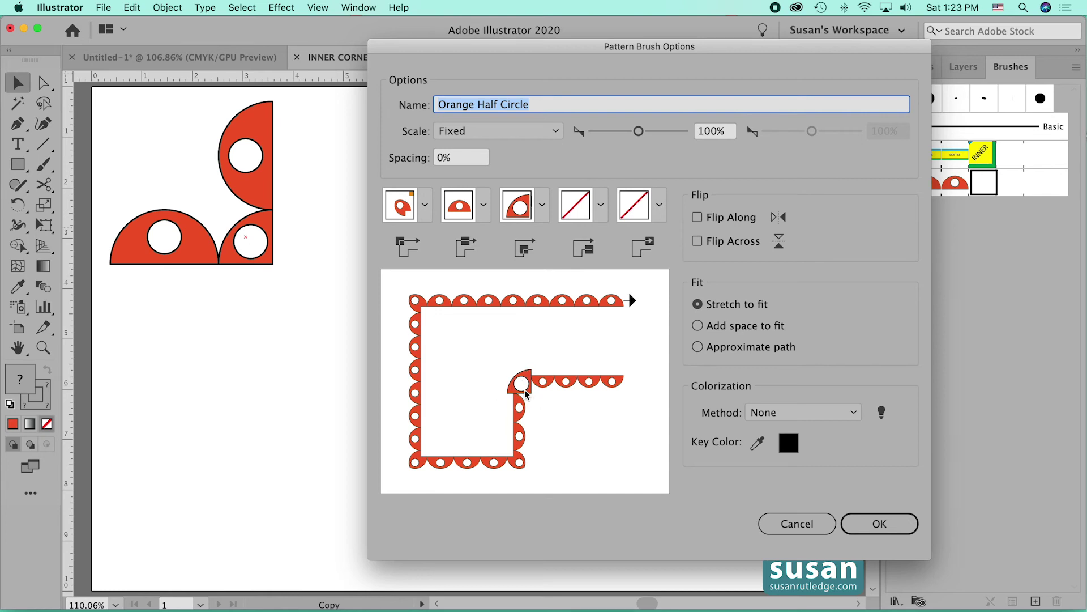
{"action": "left_click", "coordinate": [882, 524]}
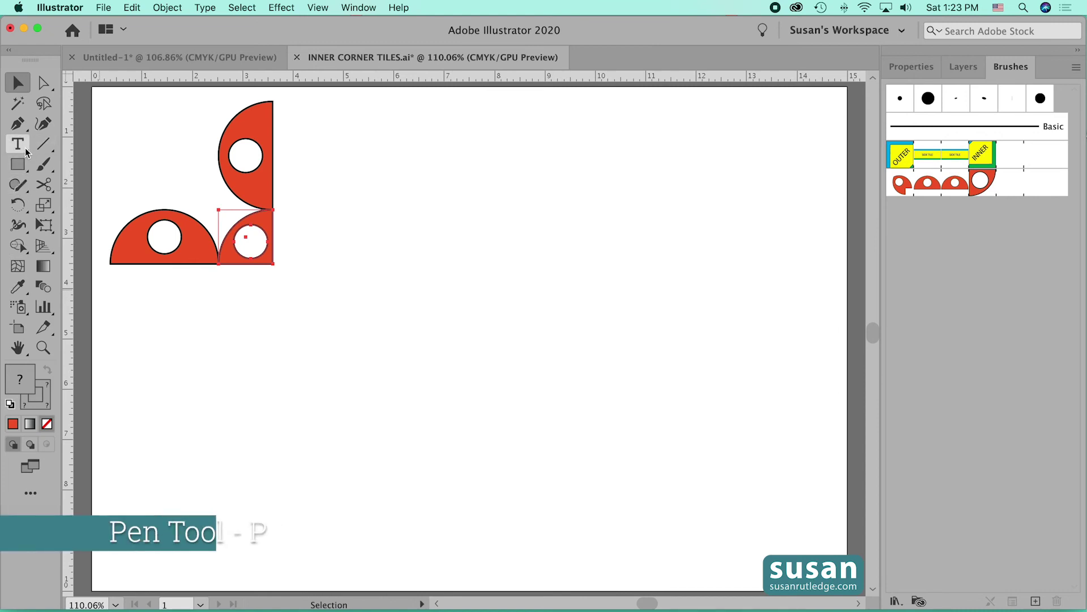
Draw an open stepped path of six straight horizontal and vertical segments with the Pen tool in the artboard's empty area.
{"action": "left_click_drag", "start_coordinate": [17, 123], "coordinate": [64, 127]}
{"action": "left_click", "coordinate": [334, 227]}
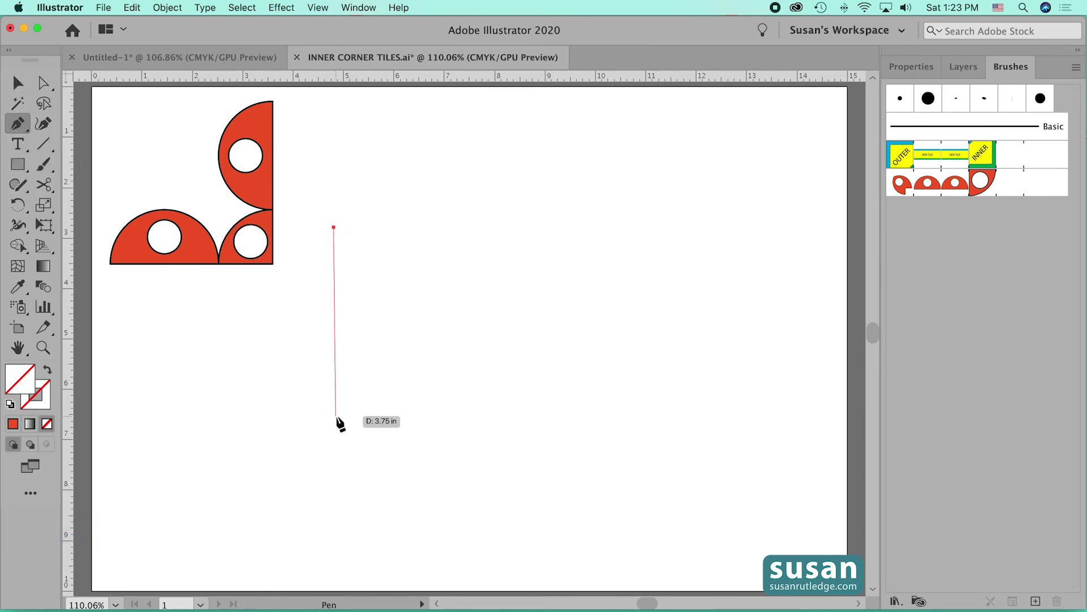
{"action": "left_click", "coordinate": [334, 416]}
{"action": "left_click", "coordinate": [488, 428], "text": "shift"}
{"action": "left_click", "coordinate": [496, 308], "text": "shift"}
{"action": "left_click", "coordinate": [661, 318], "text": "shift"}
{"action": "left_click", "coordinate": [671, 516], "text": "shift"}
{"action": "left_click", "coordinate": [770, 516], "text": "shift"}
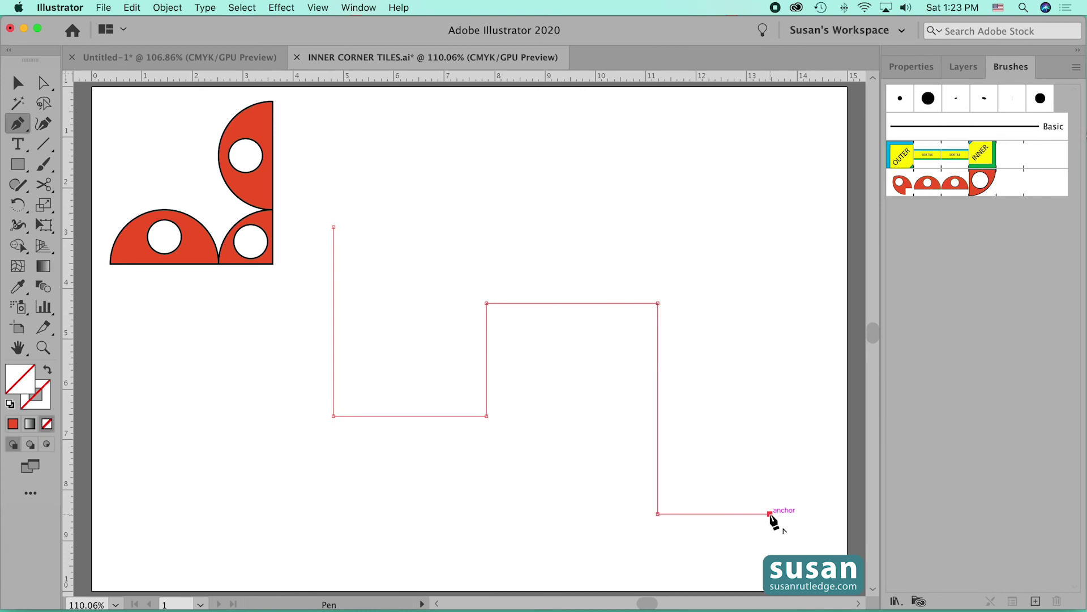
{"action": "key", "text": "v"}
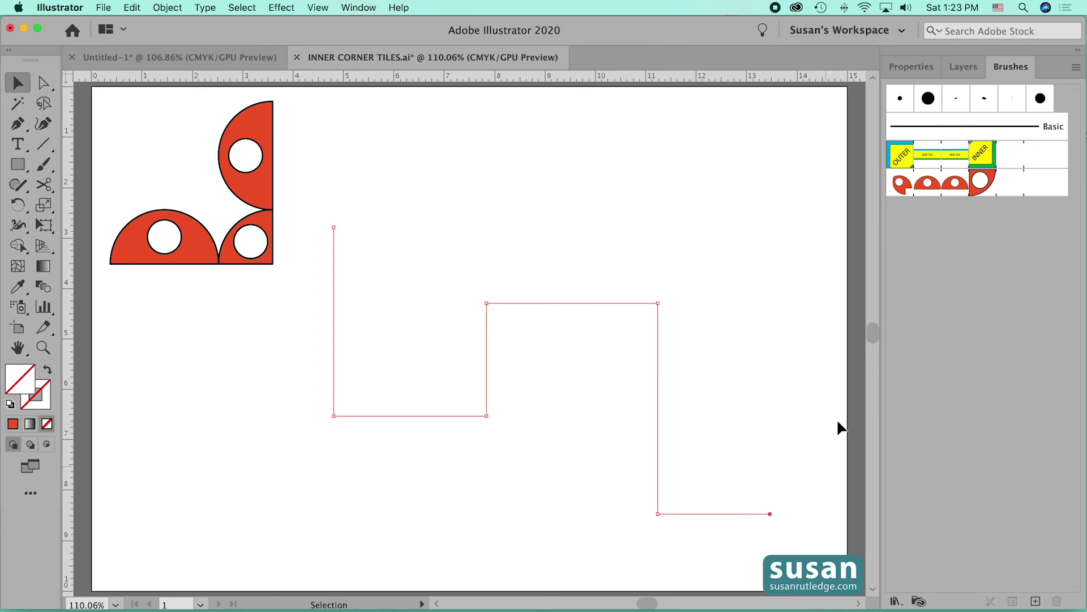
Apply the Orange Half Circle pattern brush to the stepped path and set its stroke weight to 0.5 pt.
{"action": "left_click", "coordinate": [938, 186]}
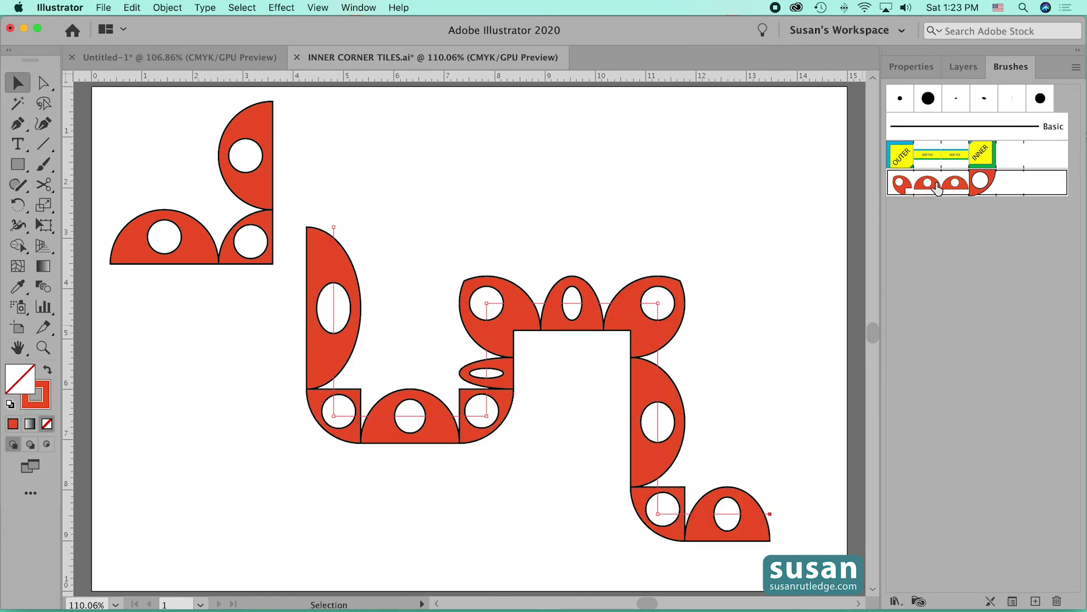
{"action": "left_click", "coordinate": [918, 68]}
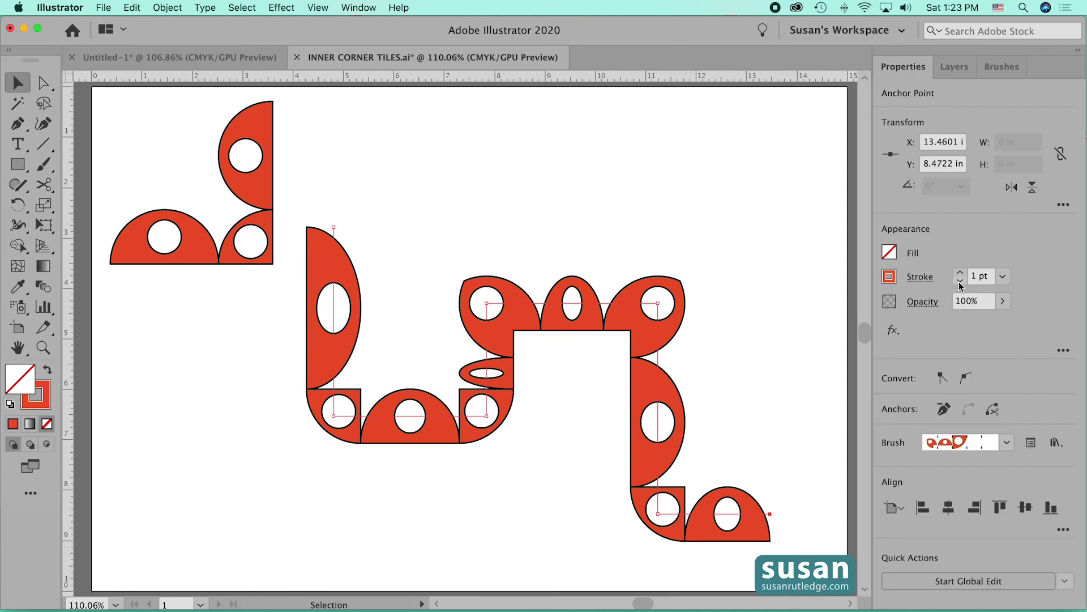
{"action": "left_click", "coordinate": [961, 282]}
{"action": "left_click", "coordinate": [961, 281]}
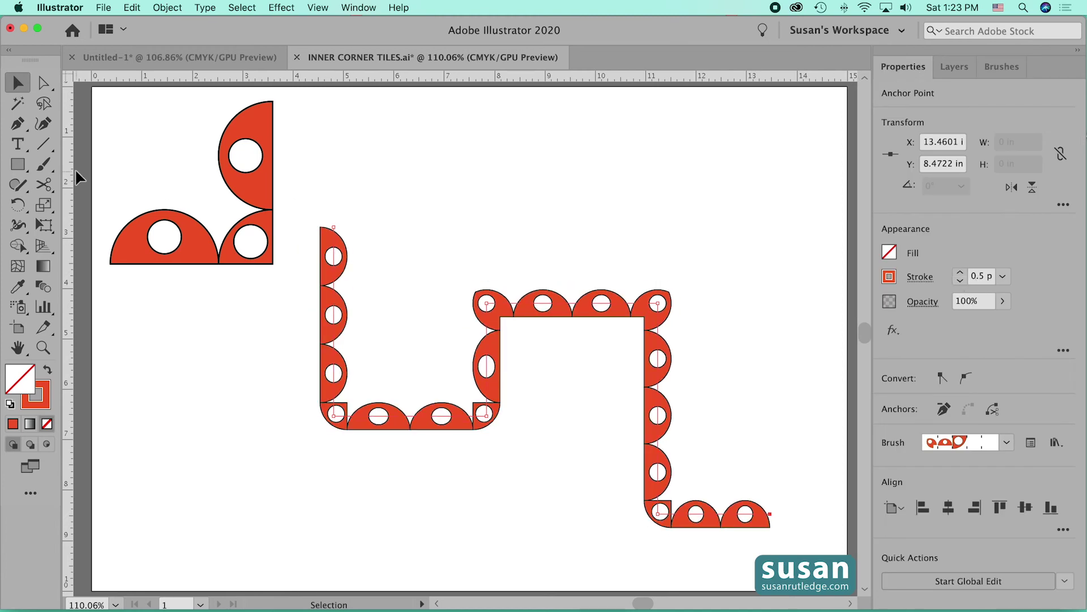
{"action": "left_click", "coordinate": [524, 153]}
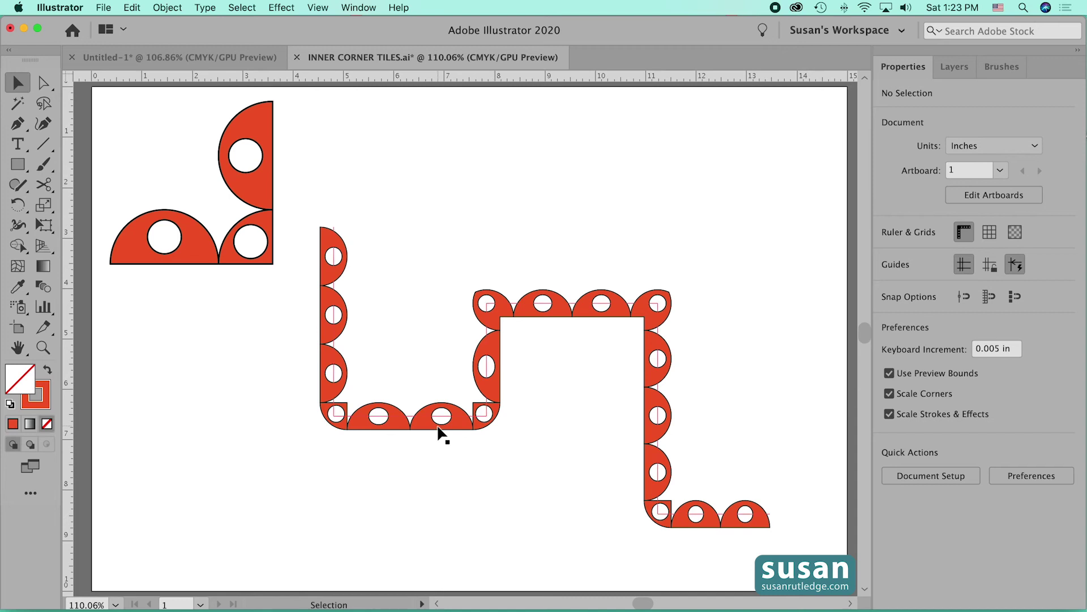
Move the brushed stepped path up and to the right, toward the upper part of the artboard.
{"action": "left_click", "coordinate": [476, 342]}
{"action": "left_click", "coordinate": [485, 372]}
{"action": "left_click_drag", "start_coordinate": [485, 372], "coordinate": [546, 266]}
Duplicate the quarter-circle inner corner tile and place the copy in the empty area below the original tiles.
{"action": "left_click", "coordinate": [259, 259]}
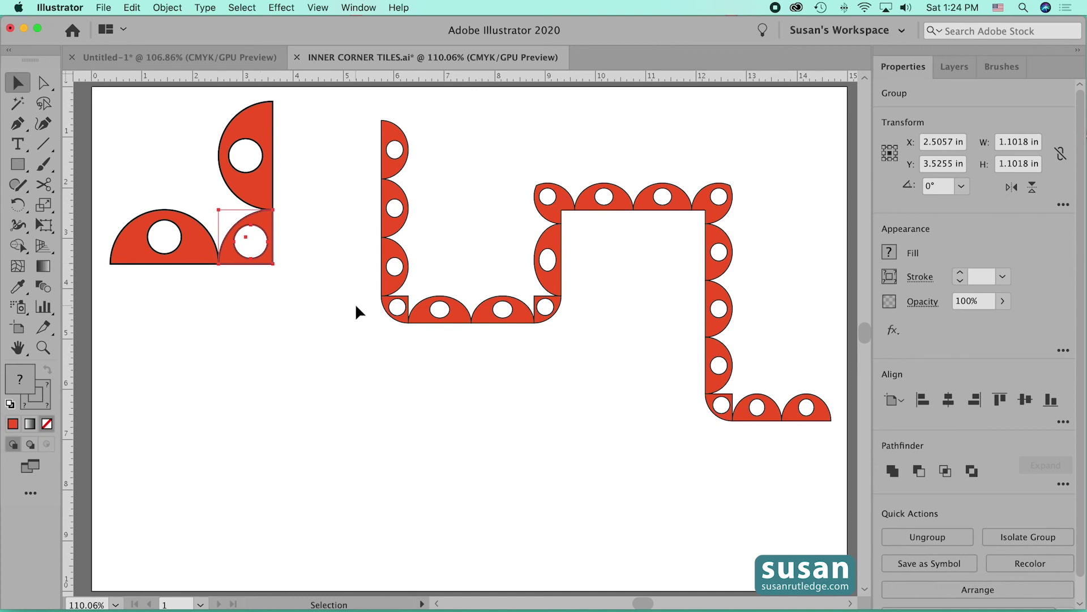
{"action": "left_click", "coordinate": [1001, 67]}
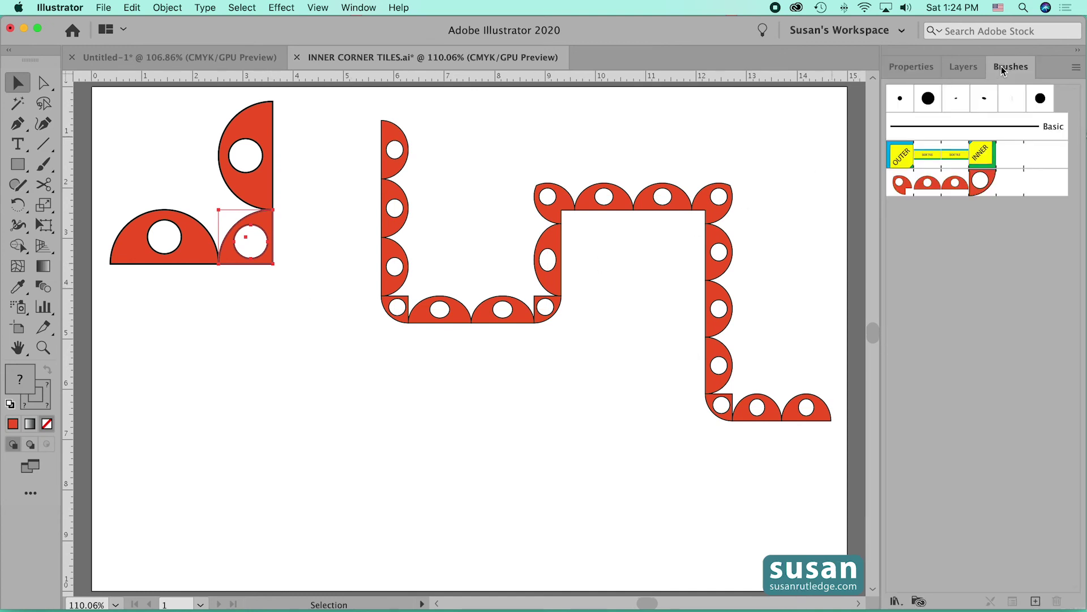
{"action": "left_click", "coordinate": [266, 262], "text": "alt"}
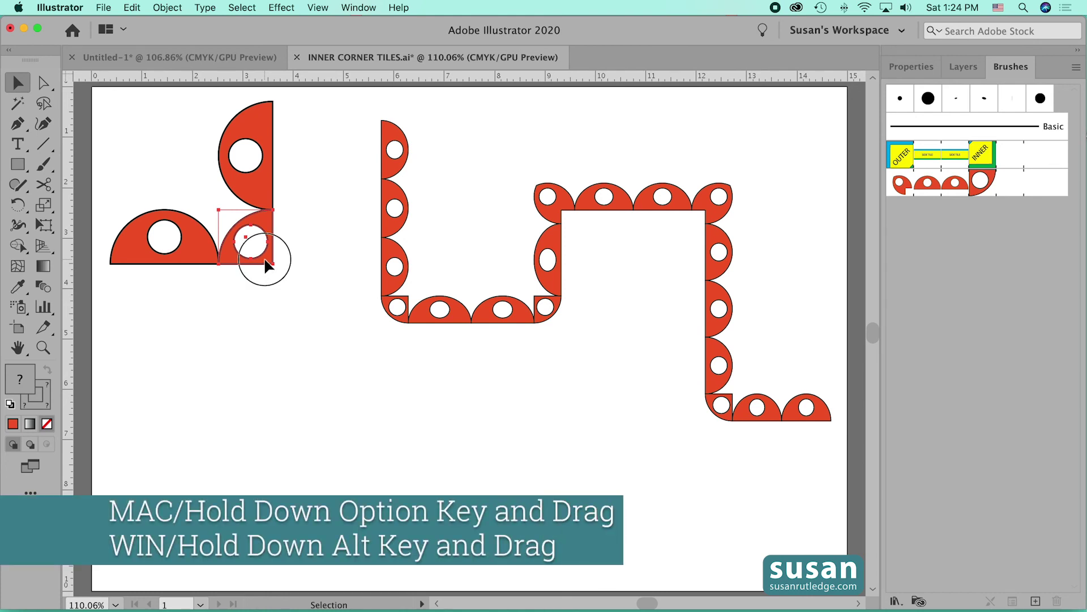
{"action": "left_click_drag", "start_coordinate": [266, 262], "coordinate": [293, 431]}
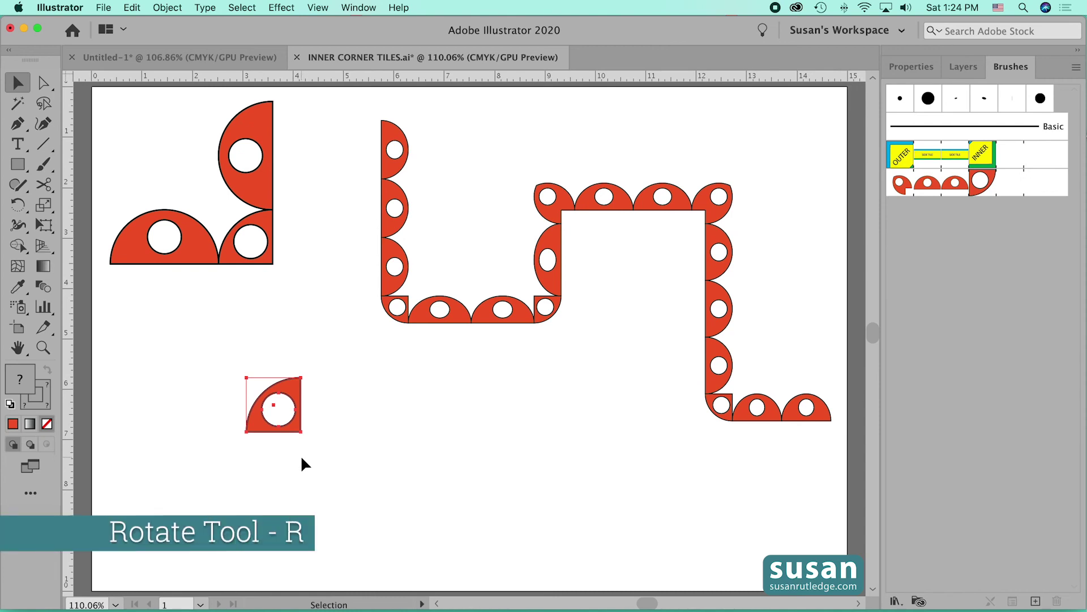
Rotate the copied quarter-circle tile 180° so its curved edge faces the lower right, and deselect it.
{"action": "key", "text": "r"}
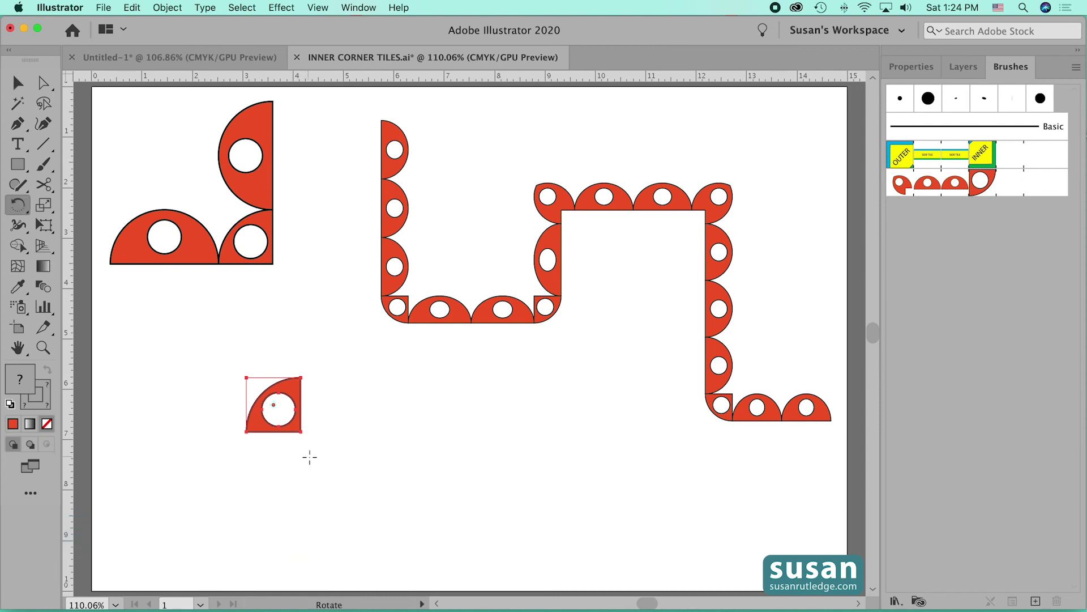
{"action": "left_click_drag", "start_coordinate": [303, 458], "coordinate": [245, 368]}
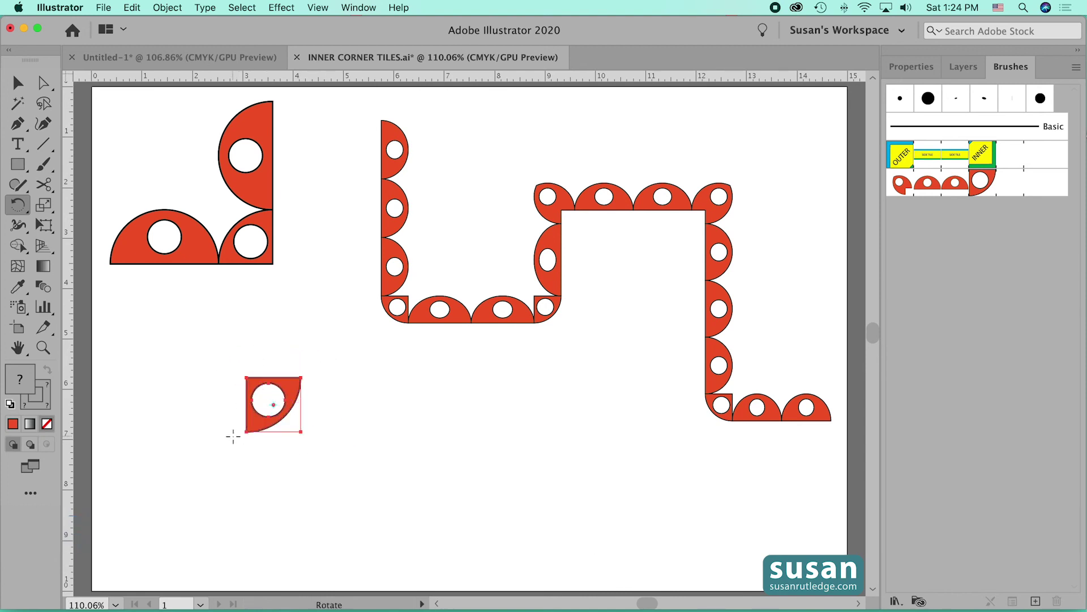
{"action": "left_click", "coordinate": [17, 82]}
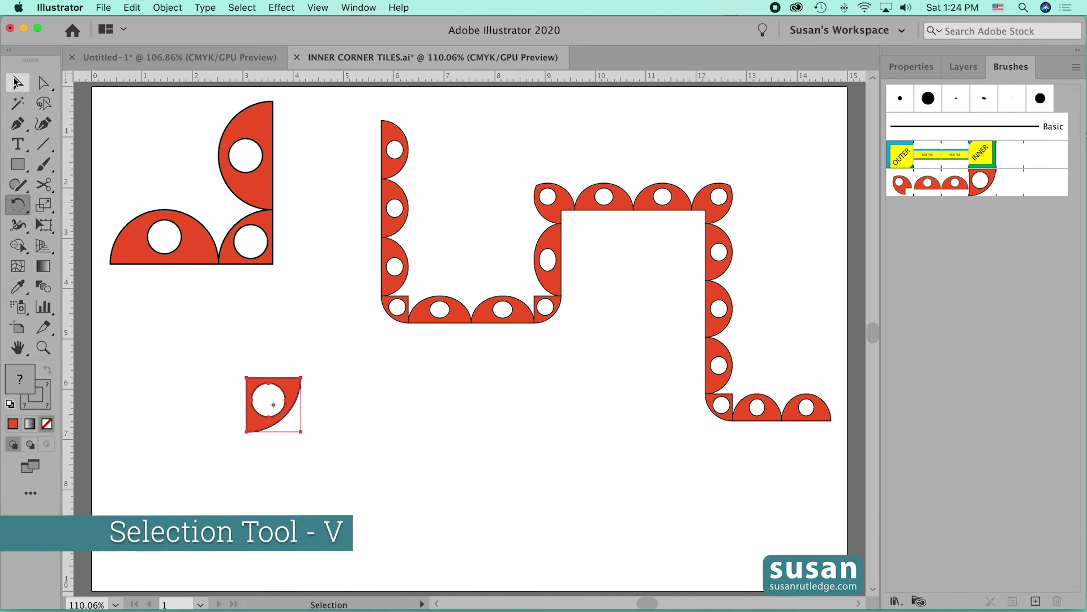
{"action": "left_click", "coordinate": [17, 82]}
{"action": "left_click", "coordinate": [329, 452]}
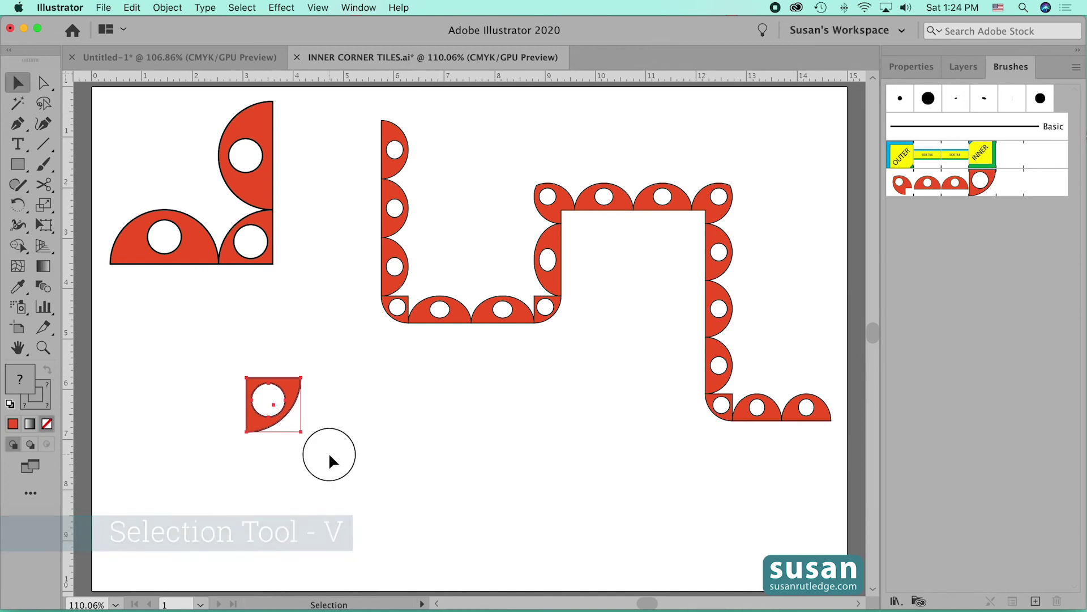
Replace the inner corner tile of the Orange Half Circle brush with the rotated copy and apply the change, keeping the existing brush options.
{"action": "left_click", "coordinate": [279, 416]}
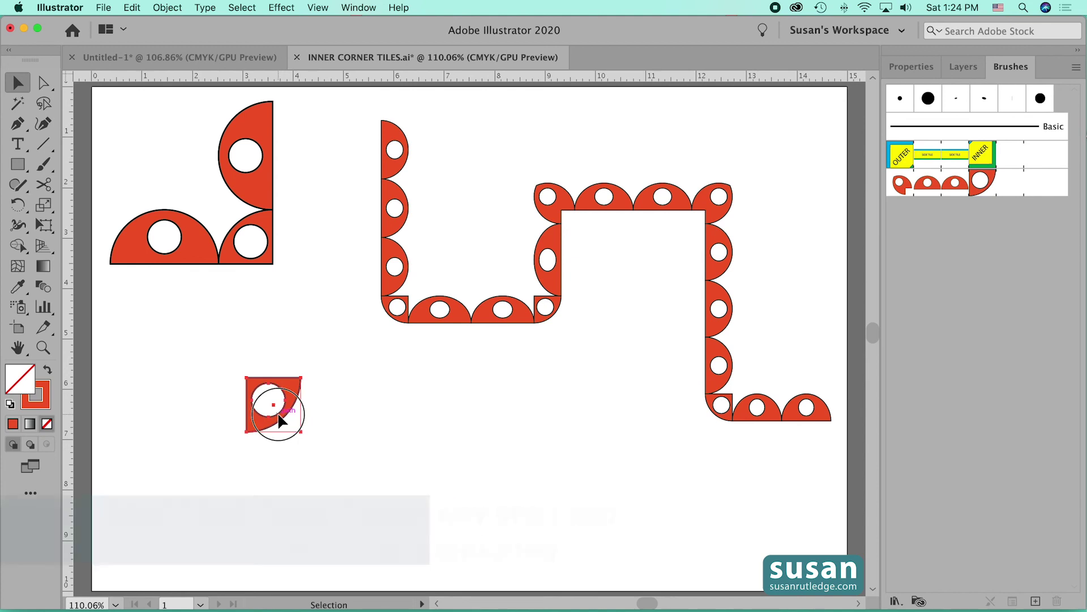
{"action": "mouse_move", "coordinate": [279, 415]}
{"action": "left_mouse_down"}
{"action": "mouse_move", "coordinate": [687, 444]}
{"action": "mouse_move", "coordinate": [944, 278]}
{"action": "left_mouse_up"}
{"action": "left_click_drag", "start_coordinate": [984, 195], "coordinate": [985, 185]}
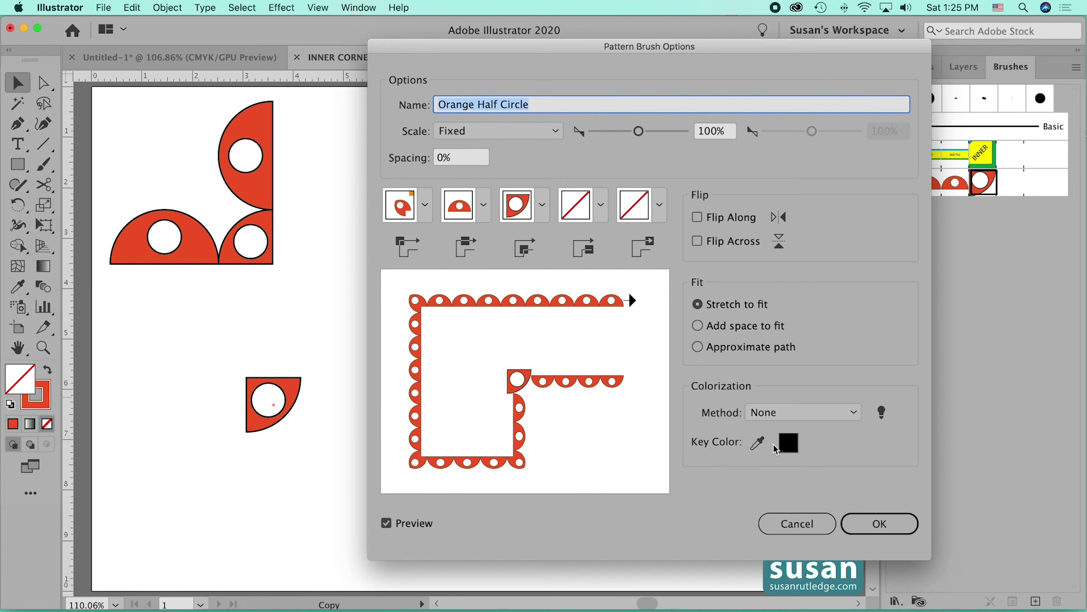
{"action": "left_click", "coordinate": [870, 528]}
{"action": "left_click", "coordinate": [553, 351]}
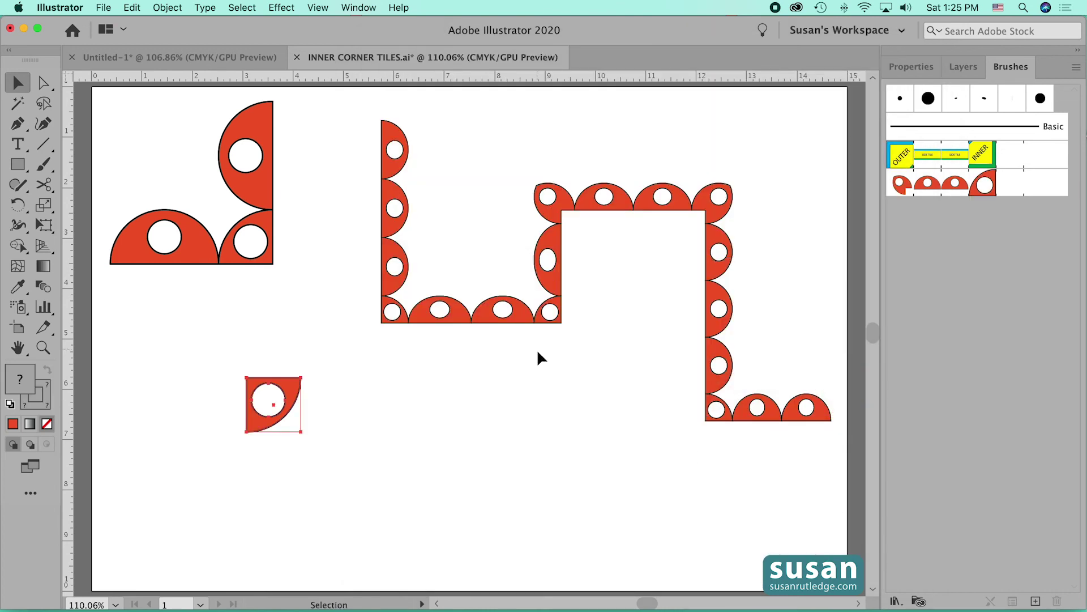
Move the brushed stepped path a short distance horizontally toward the original tiles and deselect it.
{"action": "left_click", "coordinate": [546, 324]}
{"action": "left_click_drag", "start_coordinate": [546, 324], "coordinate": [510, 327]}
{"action": "left_click", "coordinate": [397, 385]}
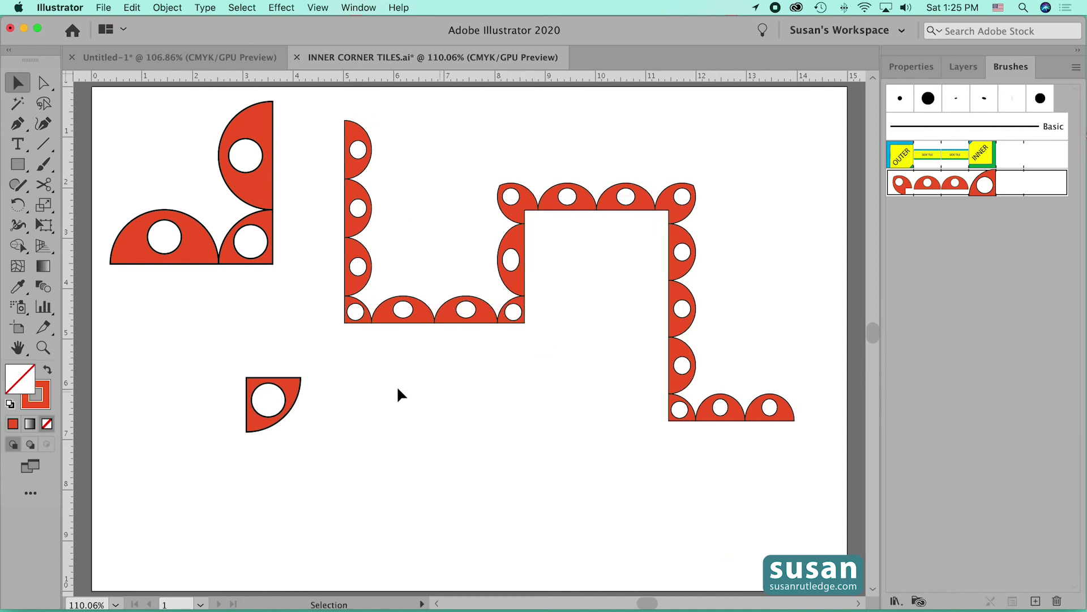